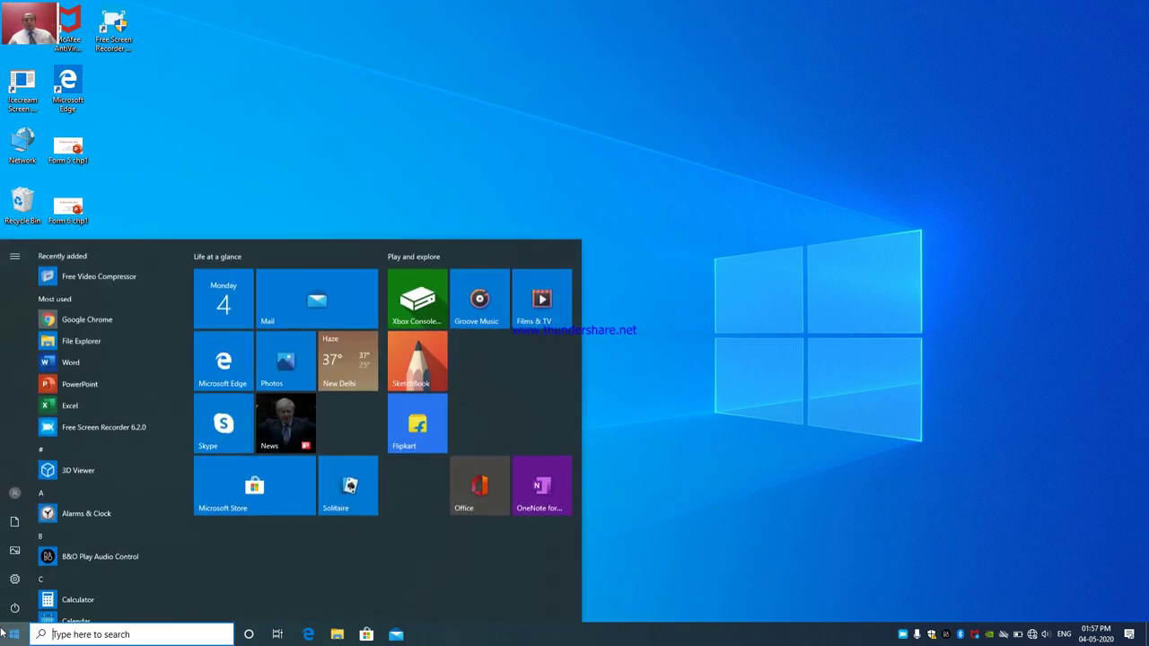
Launch PowerPoint and create a blank presentation, Presentation1, with one title slide
left_click(80, 384)
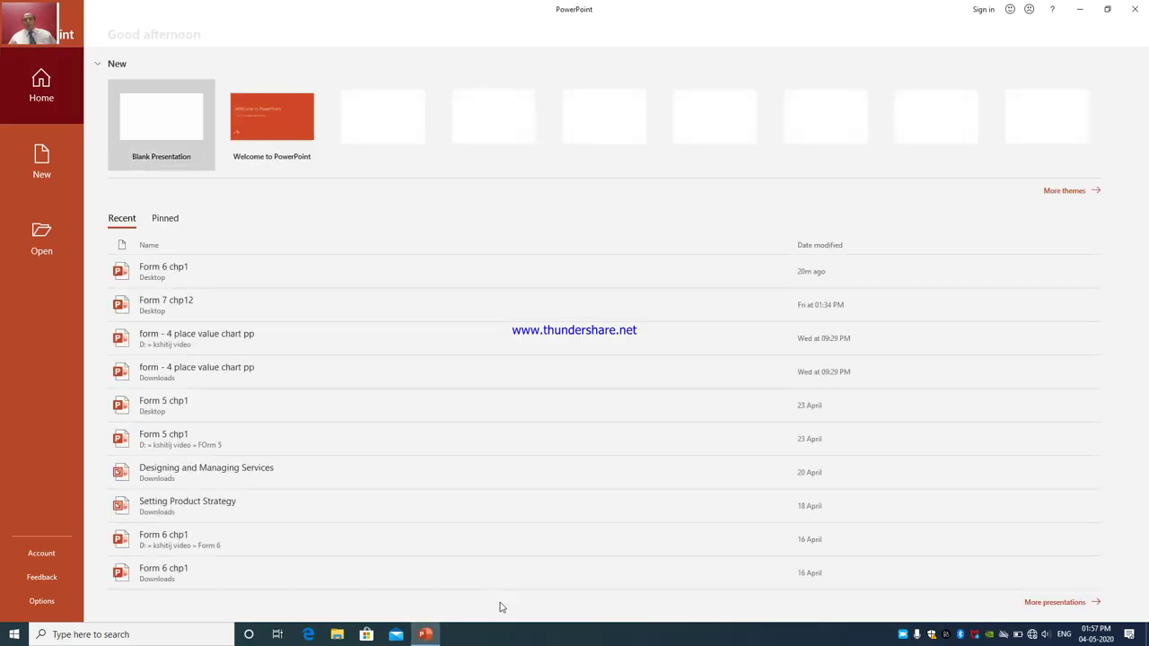
left_click(168, 134)
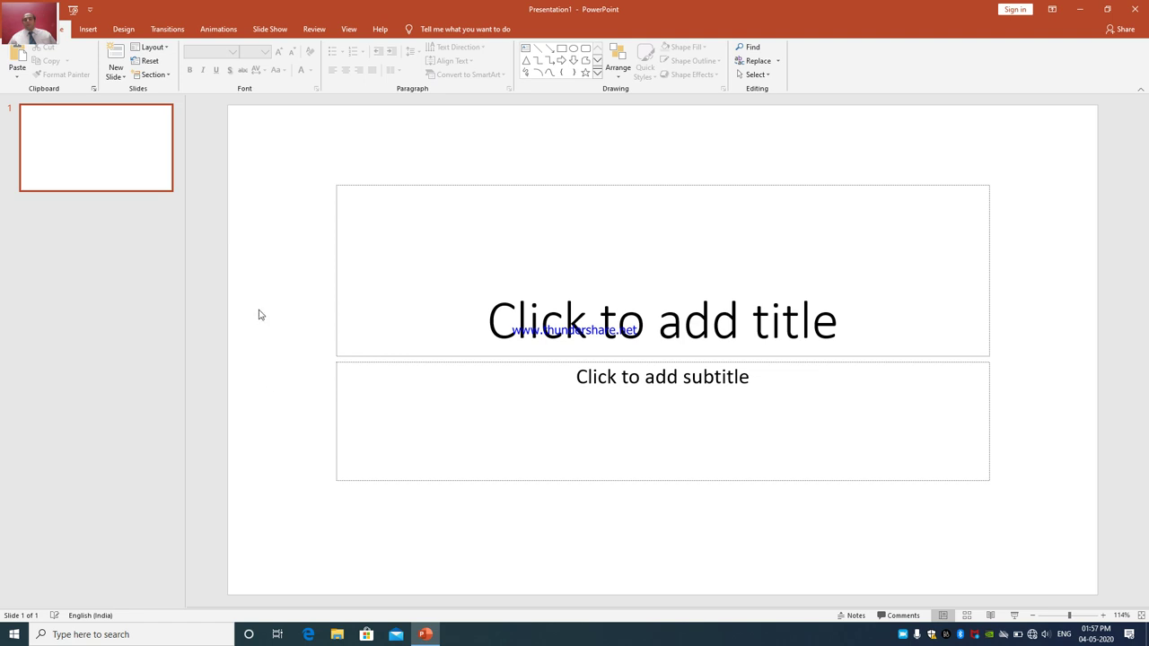
left_click(401, 186)
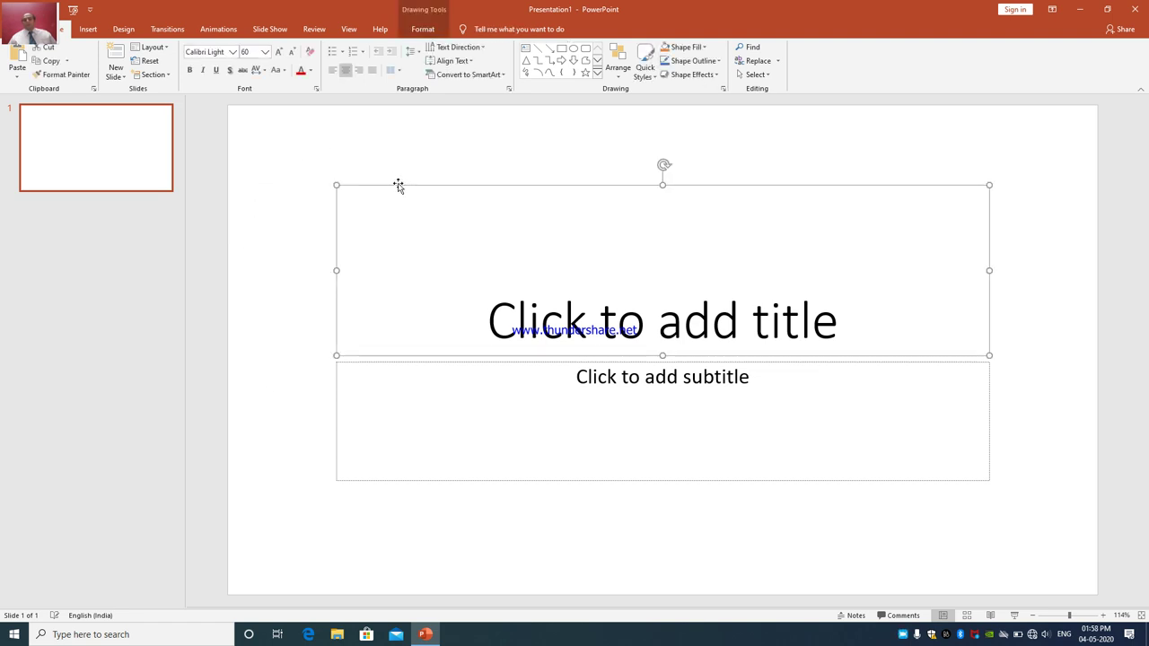
left_click(405, 363)
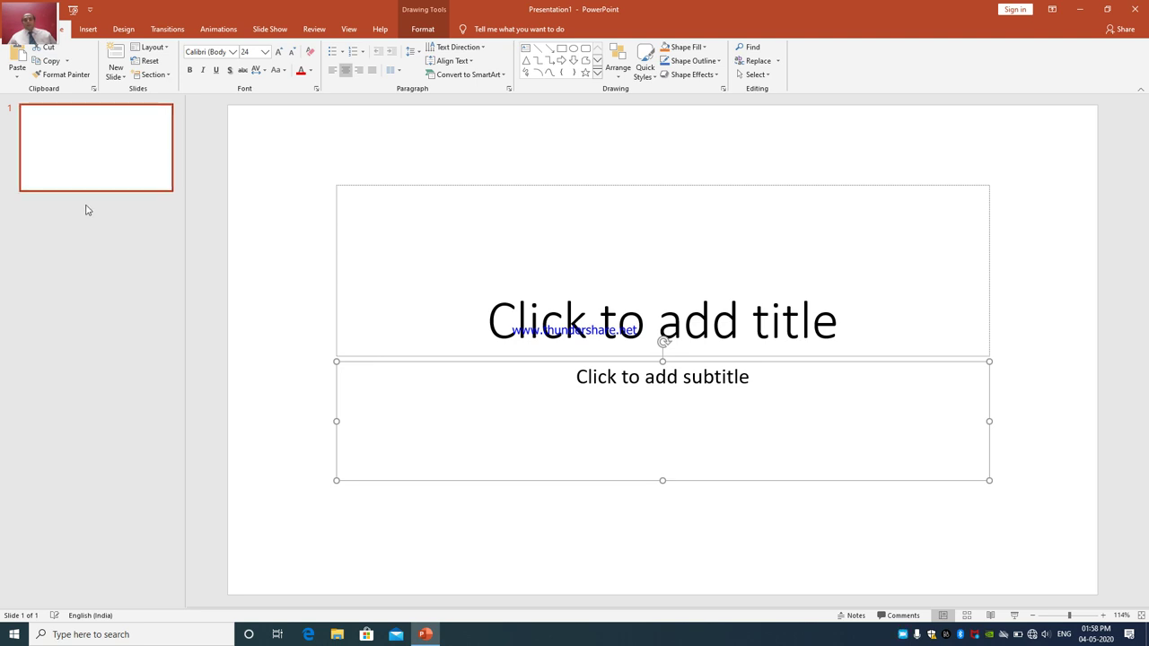
left_click(76, 170)
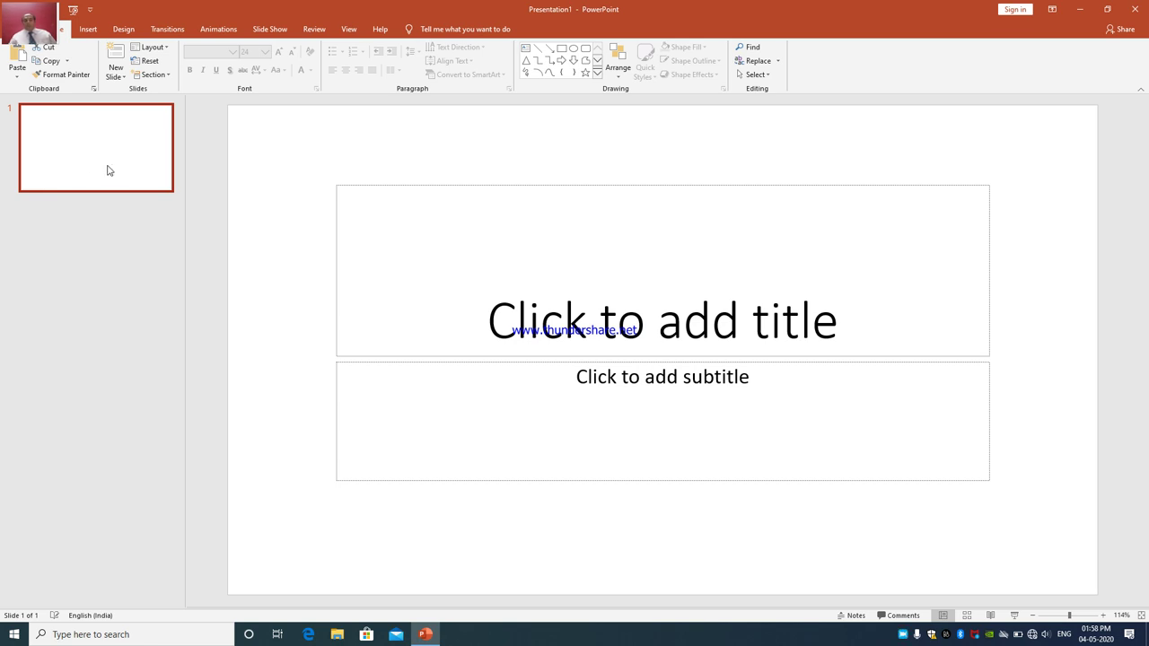
Add a Title and Content slide after slide 1, then reselect slide 1
right_click(108, 170)
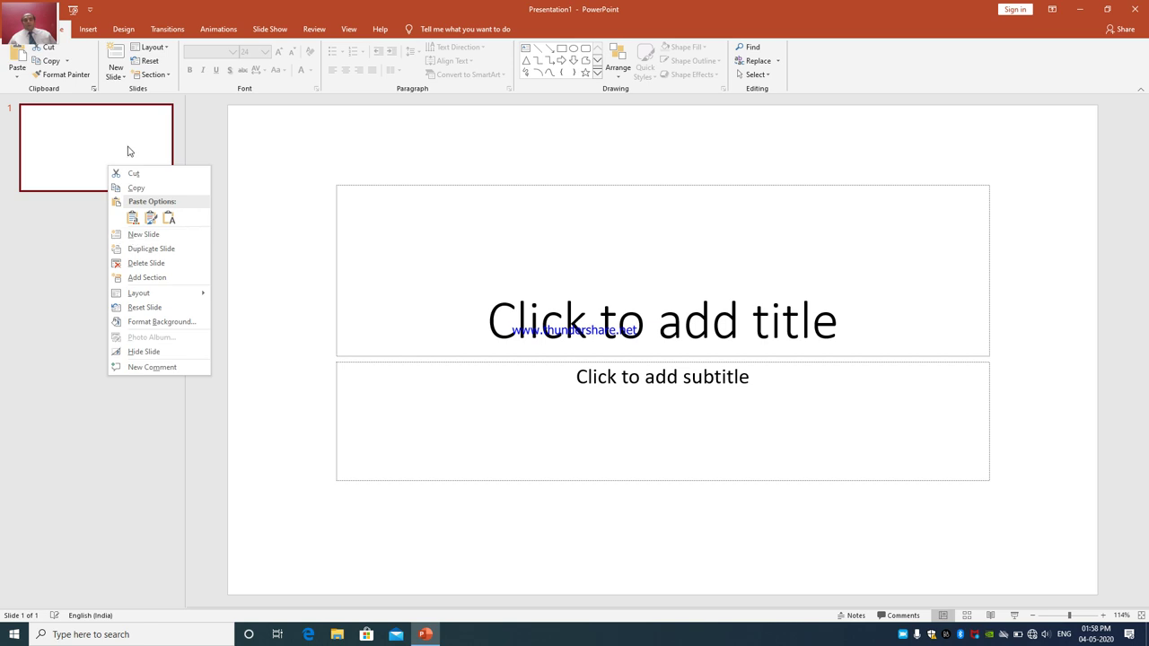
left_click(123, 77)
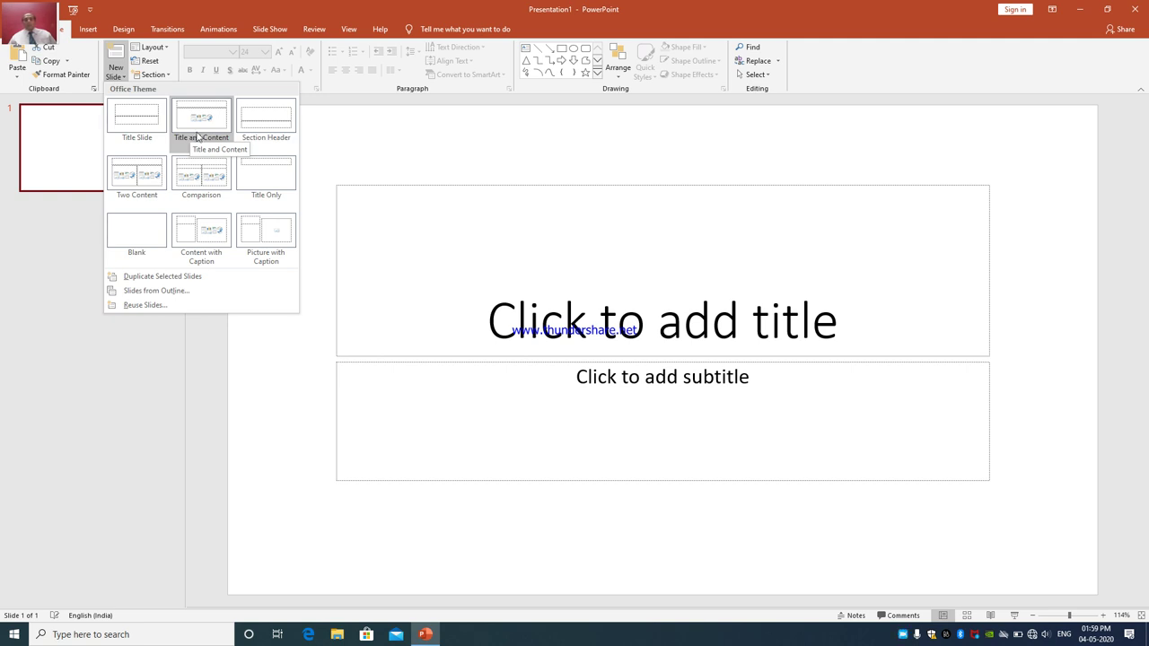
left_click(198, 135)
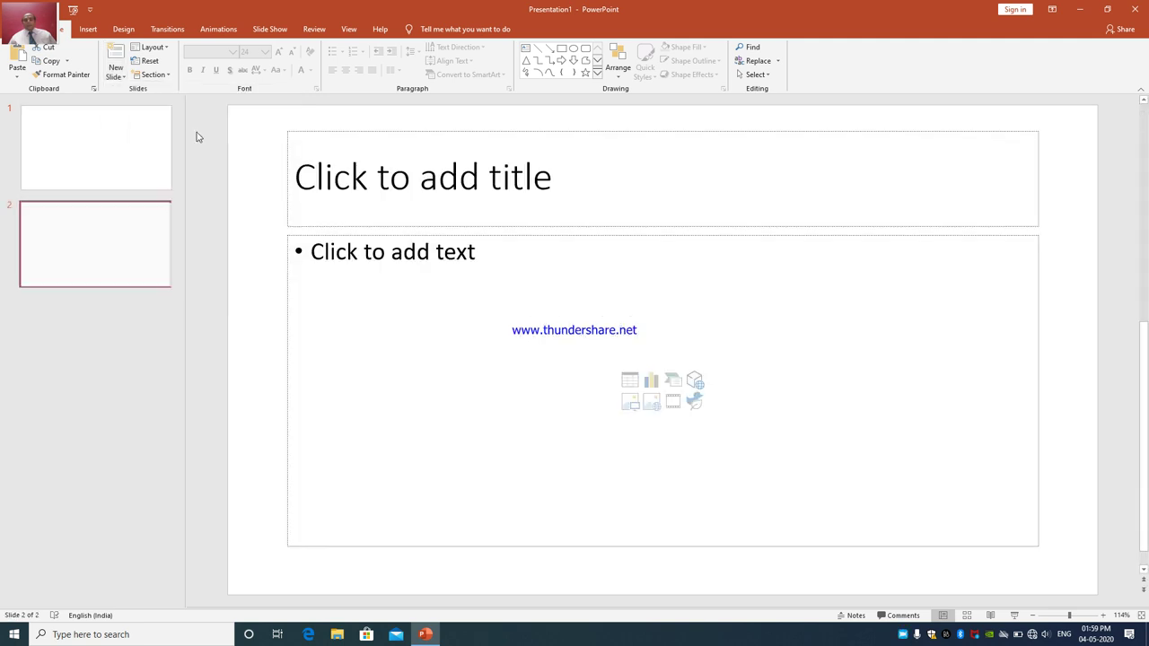
left_click(119, 163)
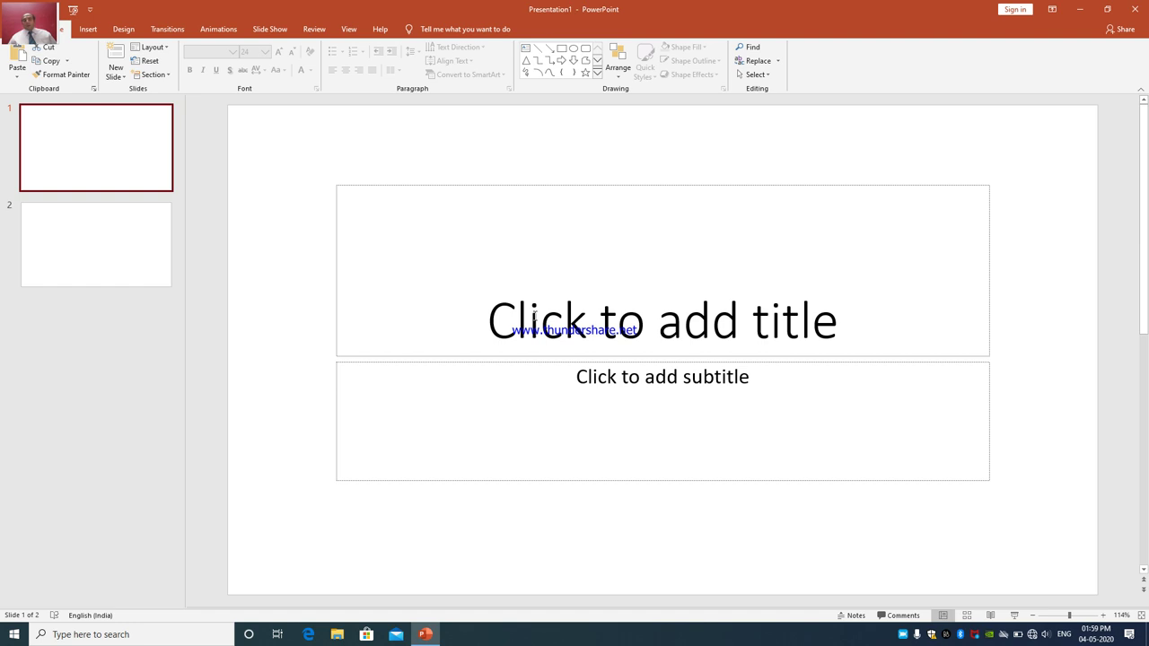
Type 'Chp4.Microsoft Powerpoint' as slide 1's title, correcting a mistyped capital H
left_click(501, 311)
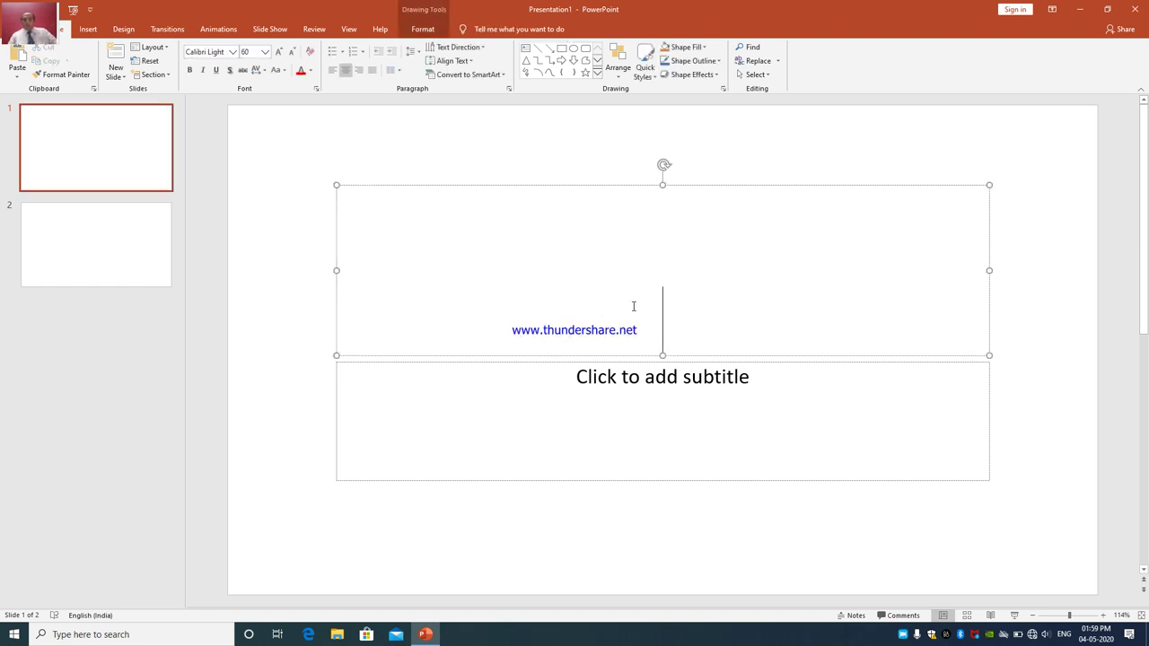
type("CH")
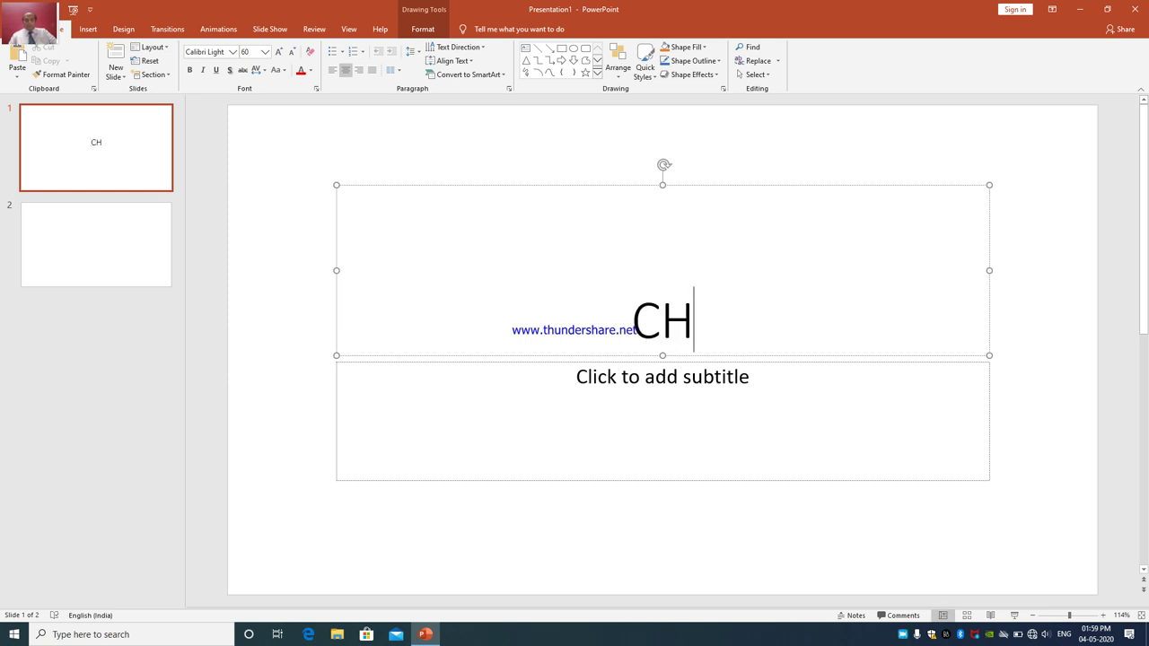
key("BackSpace")
type("h")
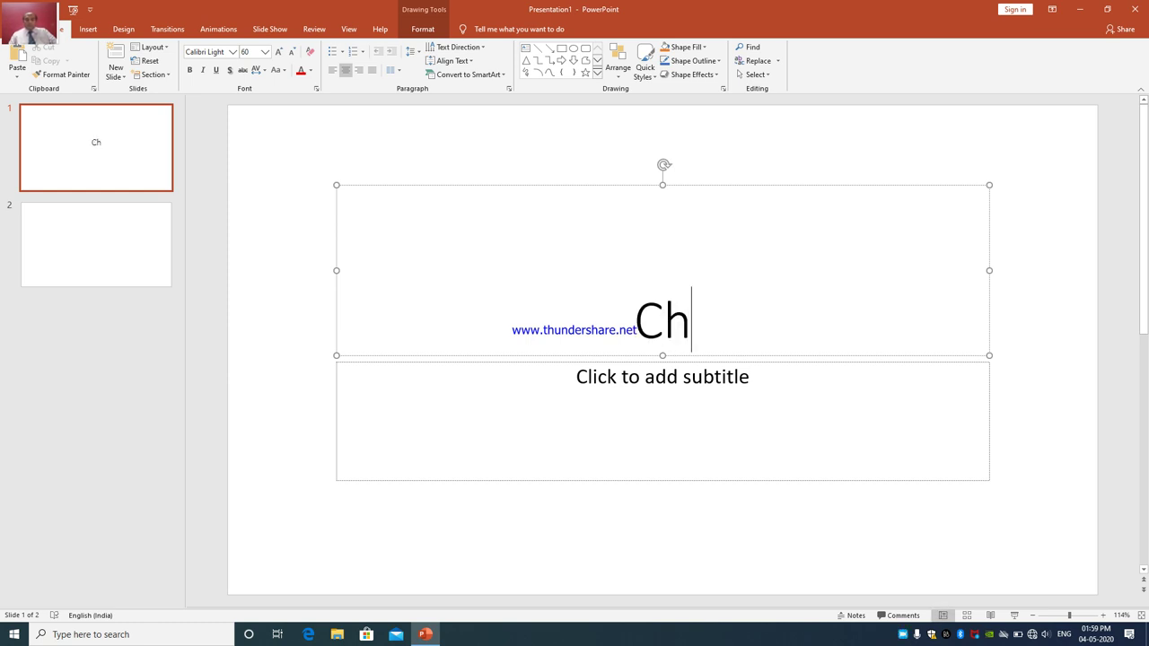
type("p4.Micros")
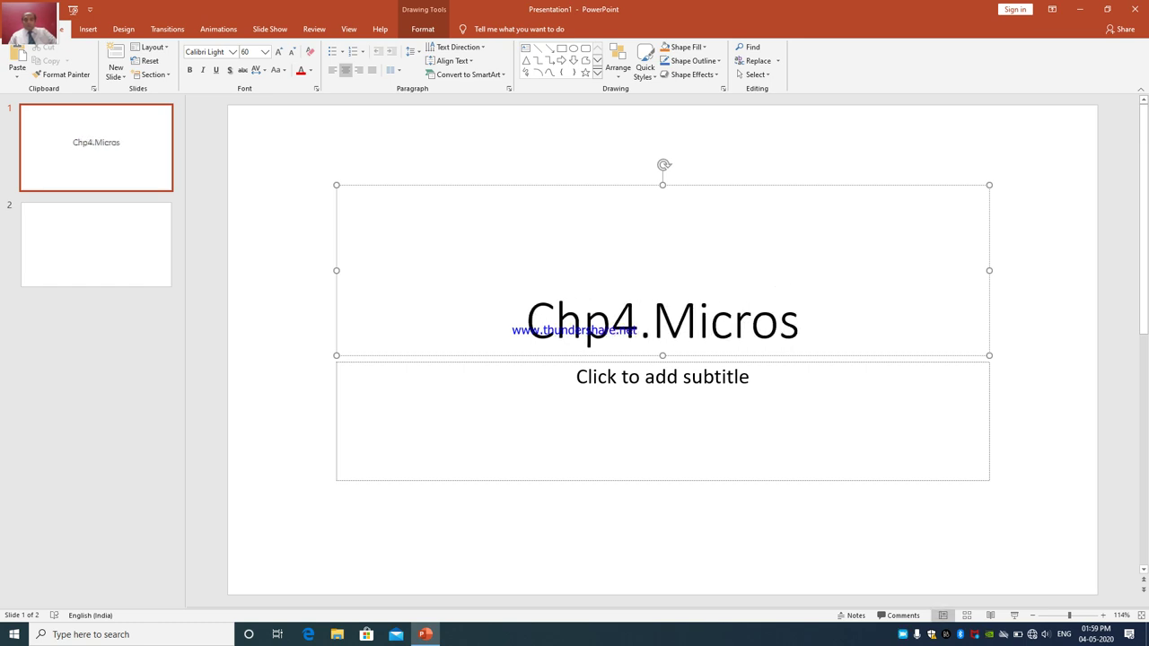
type("oft ")
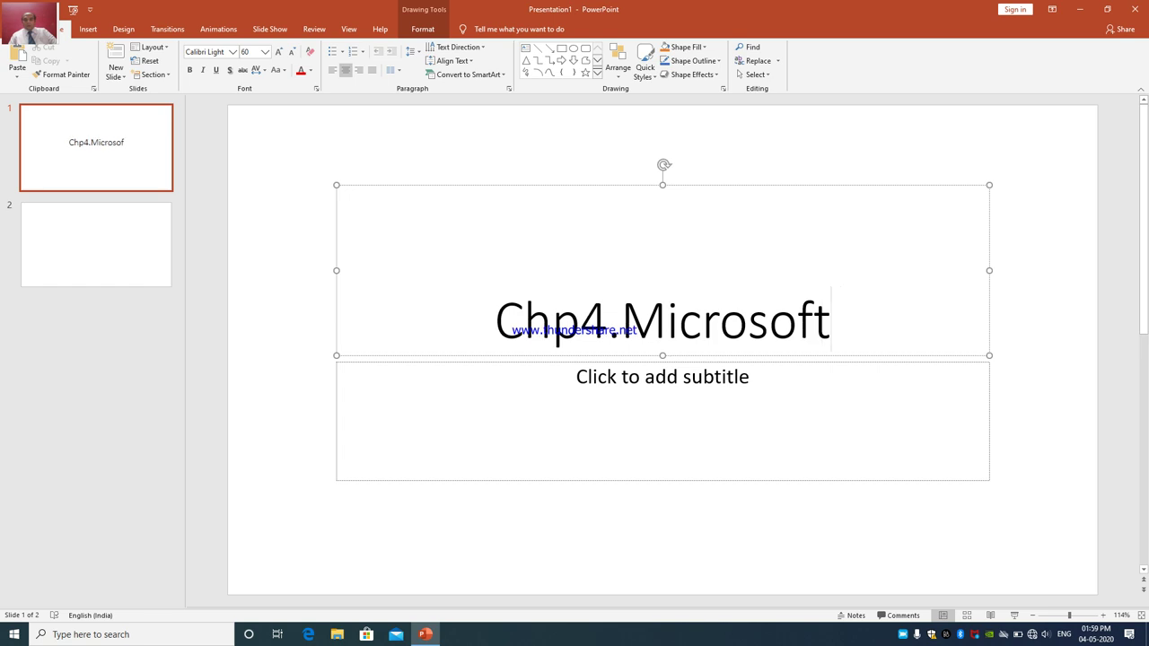
type("P")
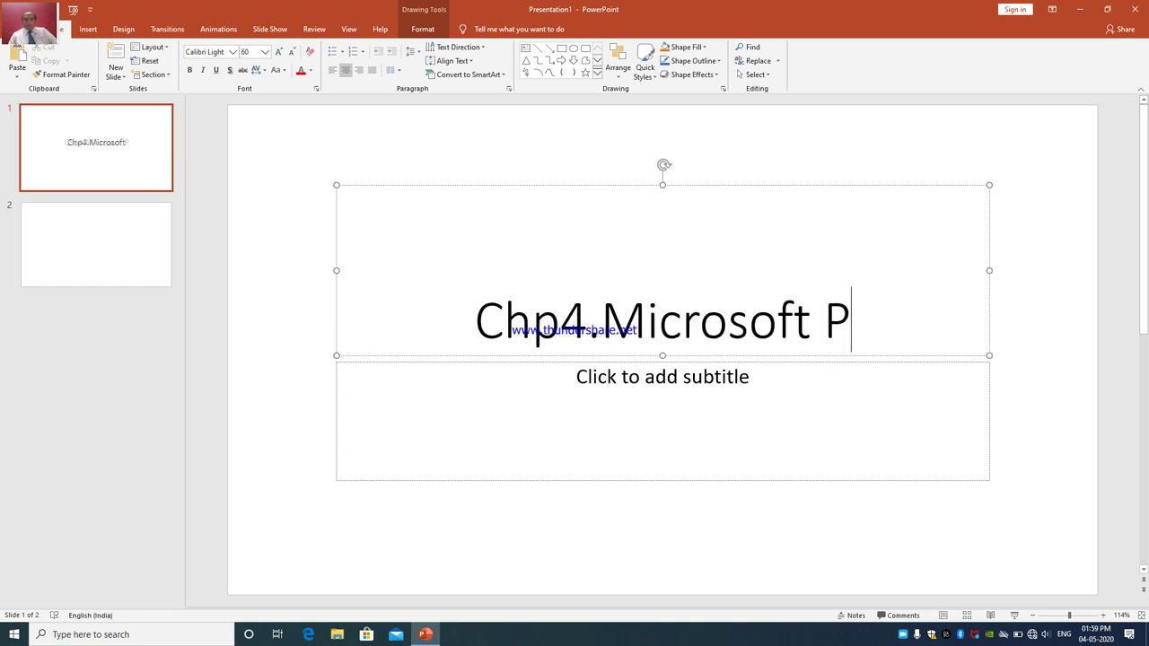
type("owerpoint")
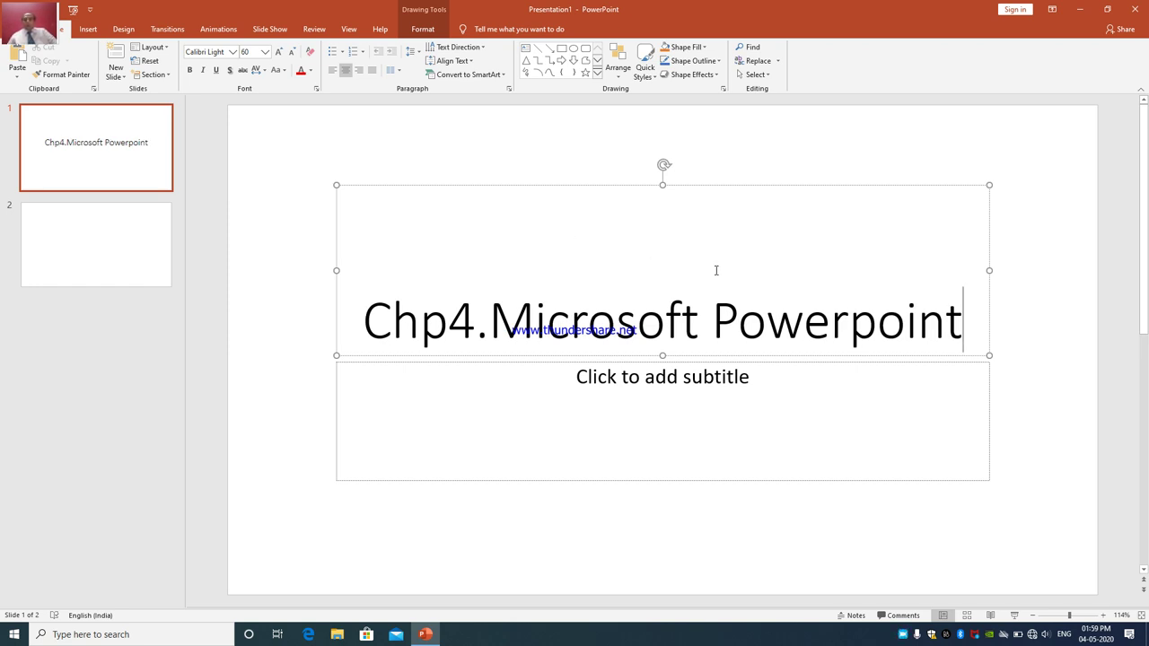
left_click(1034, 435)
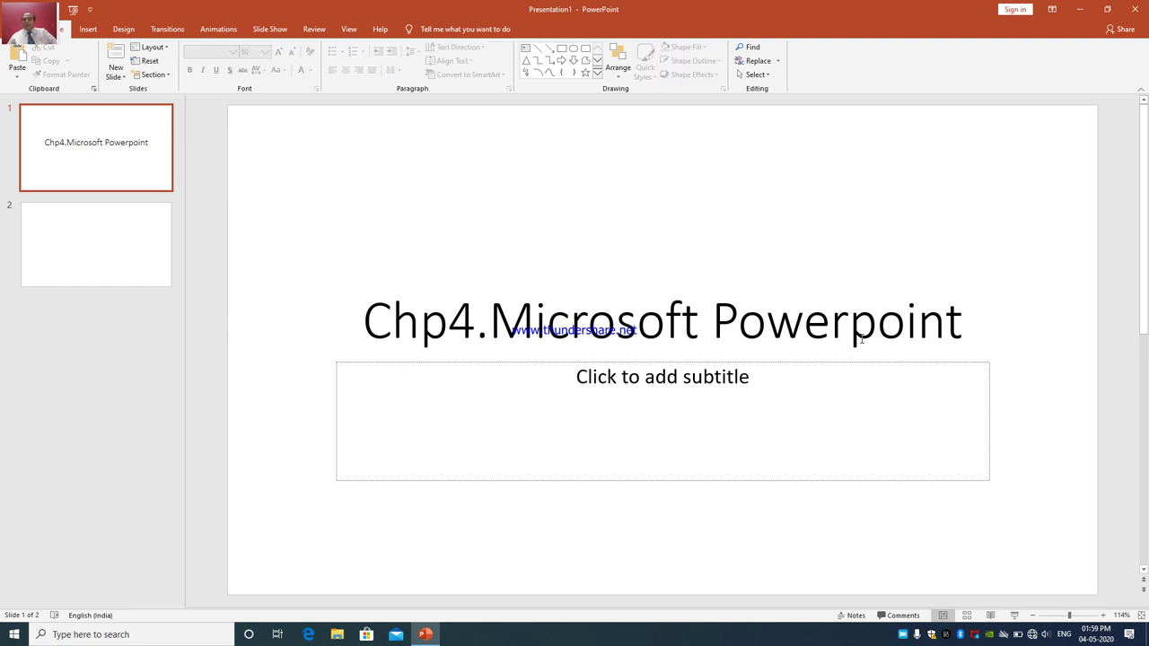
left_click(821, 309)
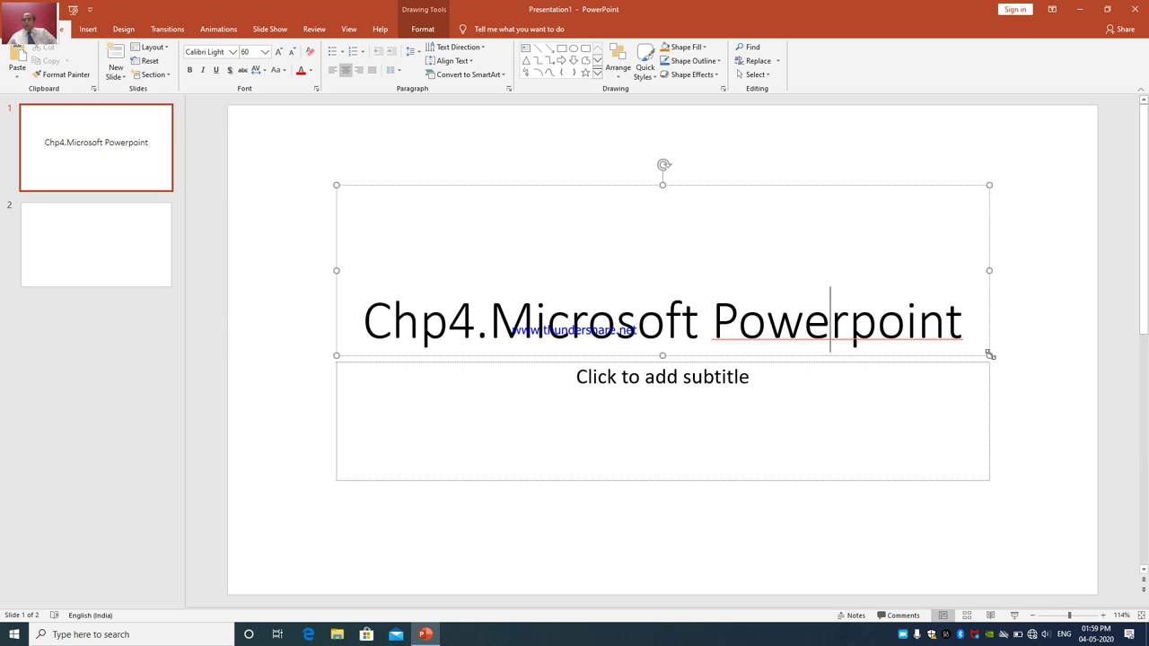
Move slide 1's title box to the top, widening it and shortening its height
left_click(619, 184)
left_click_drag(620, 183, 530, 120)
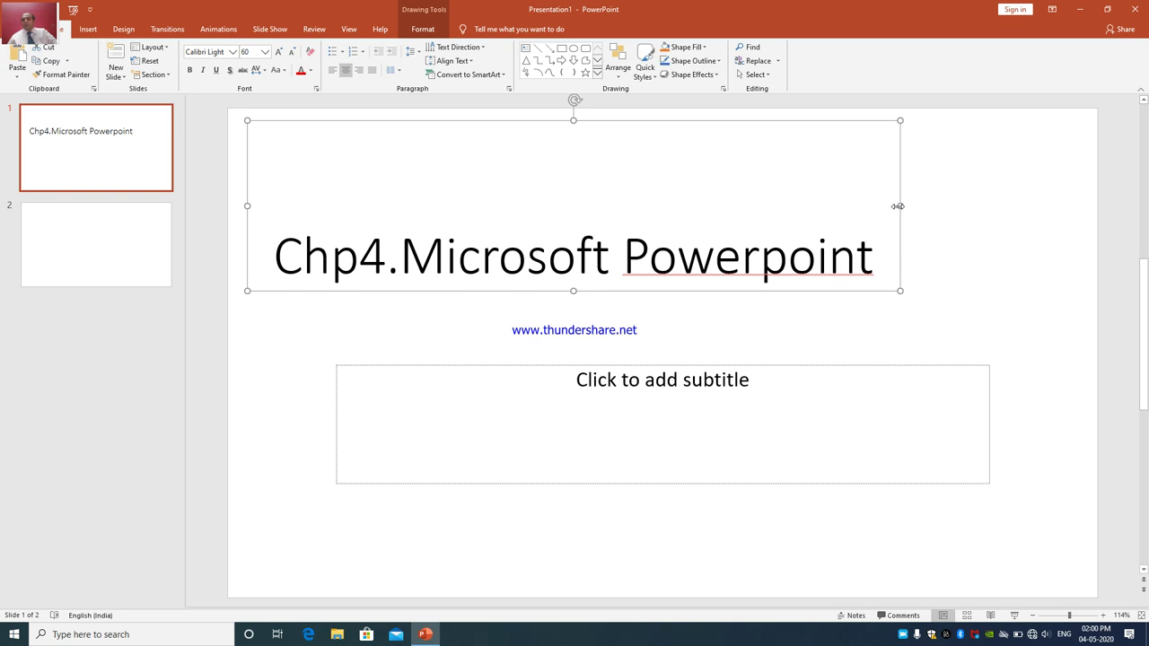
left_click_drag(897, 205, 1084, 199)
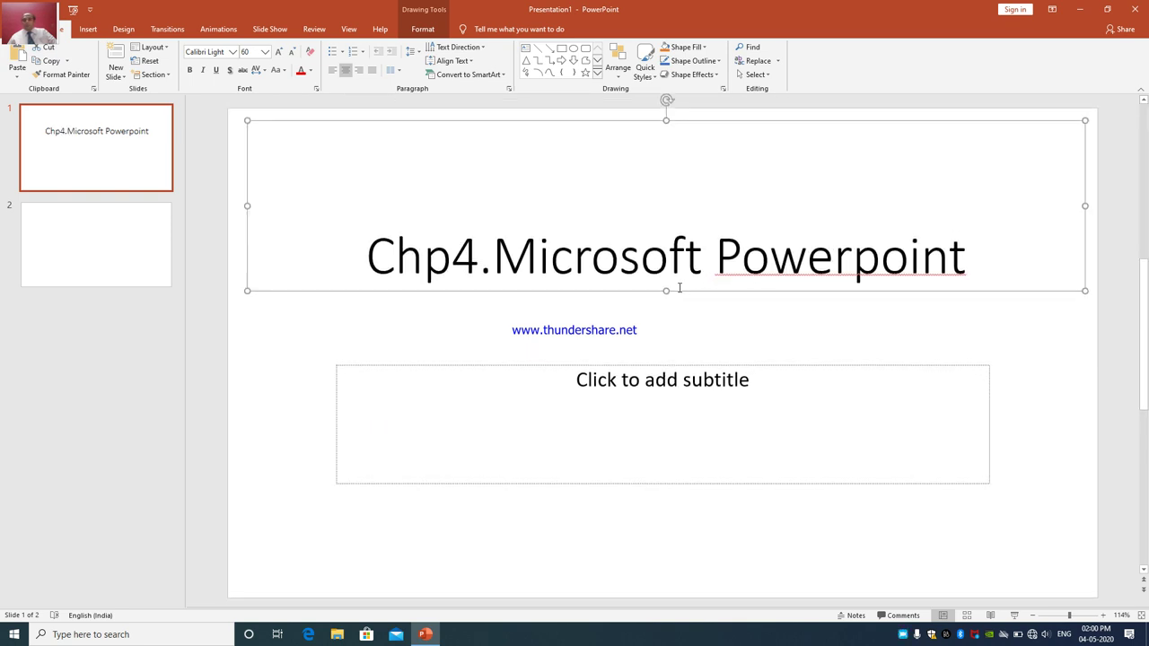
left_click_drag(666, 290, 658, 180)
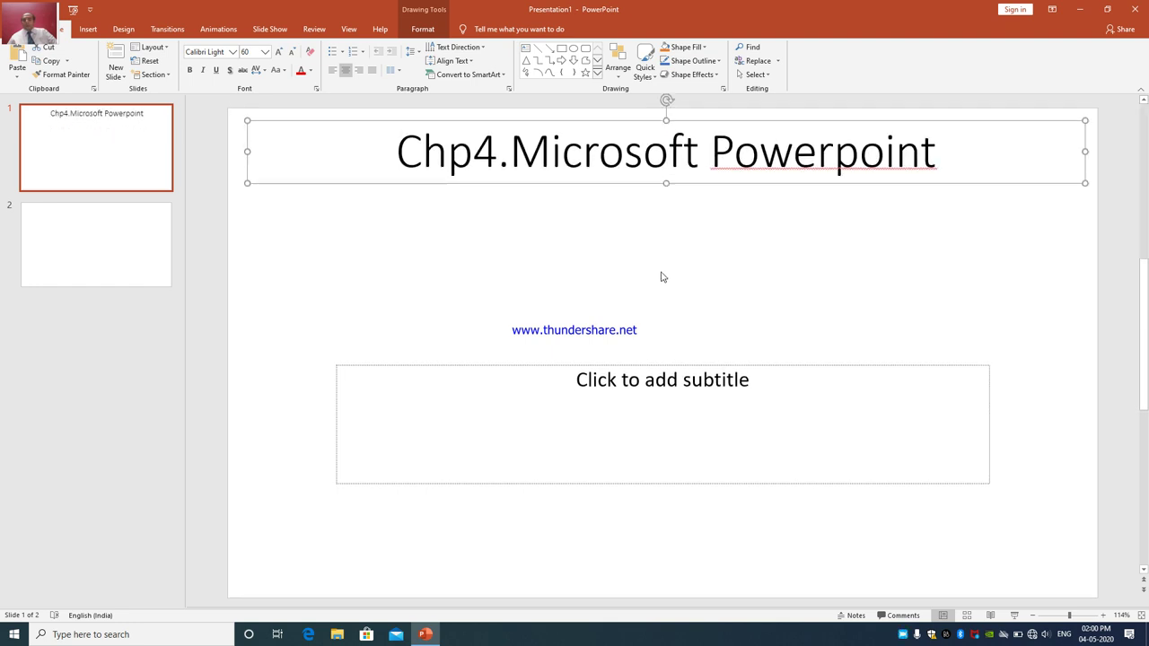
Reposition and enlarge the subtitle box to fill the space below the title
left_click_drag(627, 364, 546, 183)
left_click_drag(900, 299, 1077, 549)
left_click(535, 221)
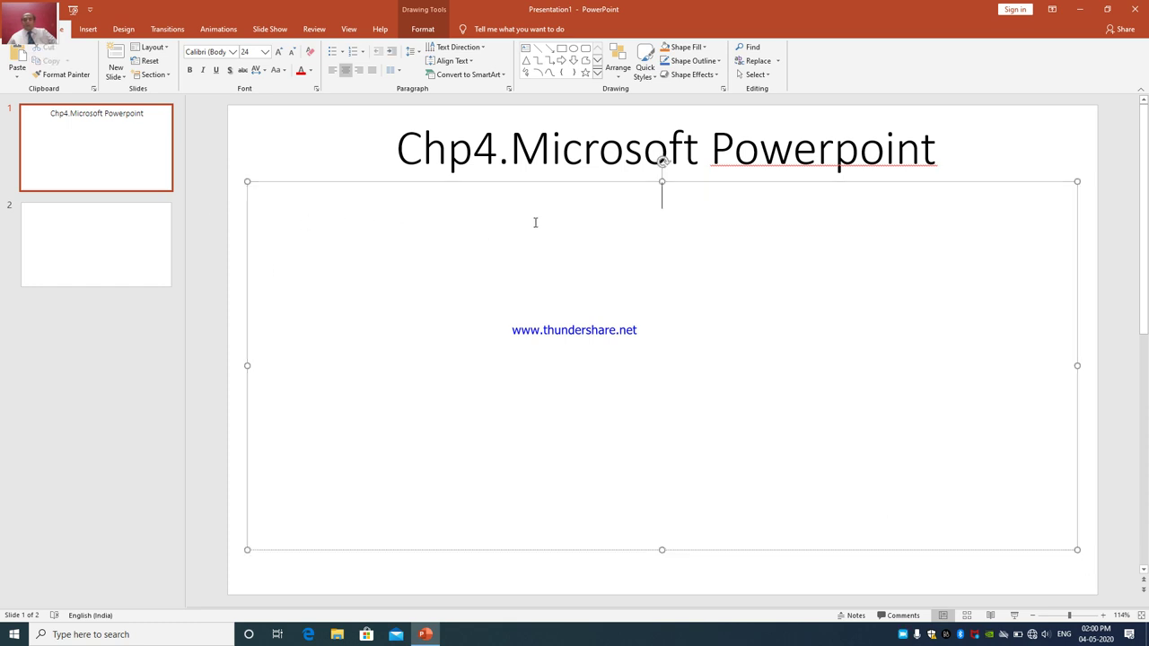
Try left, center and right alignment on the subtitle box, settling on left
left_click(329, 76)
left_click(347, 76)
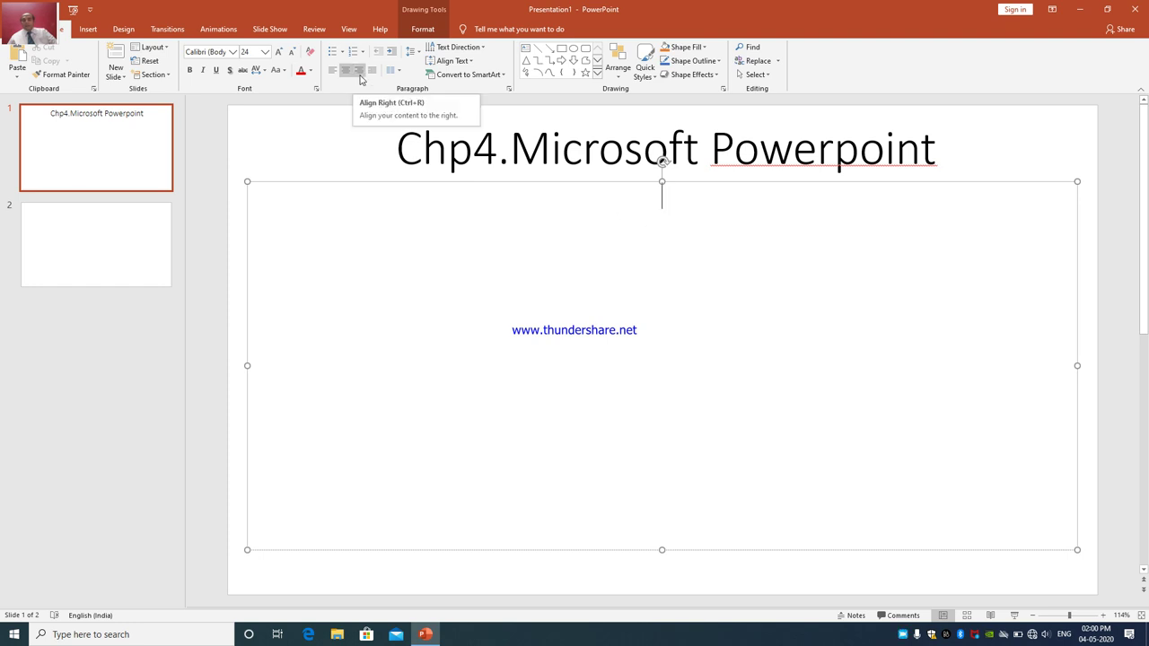
left_click(360, 78)
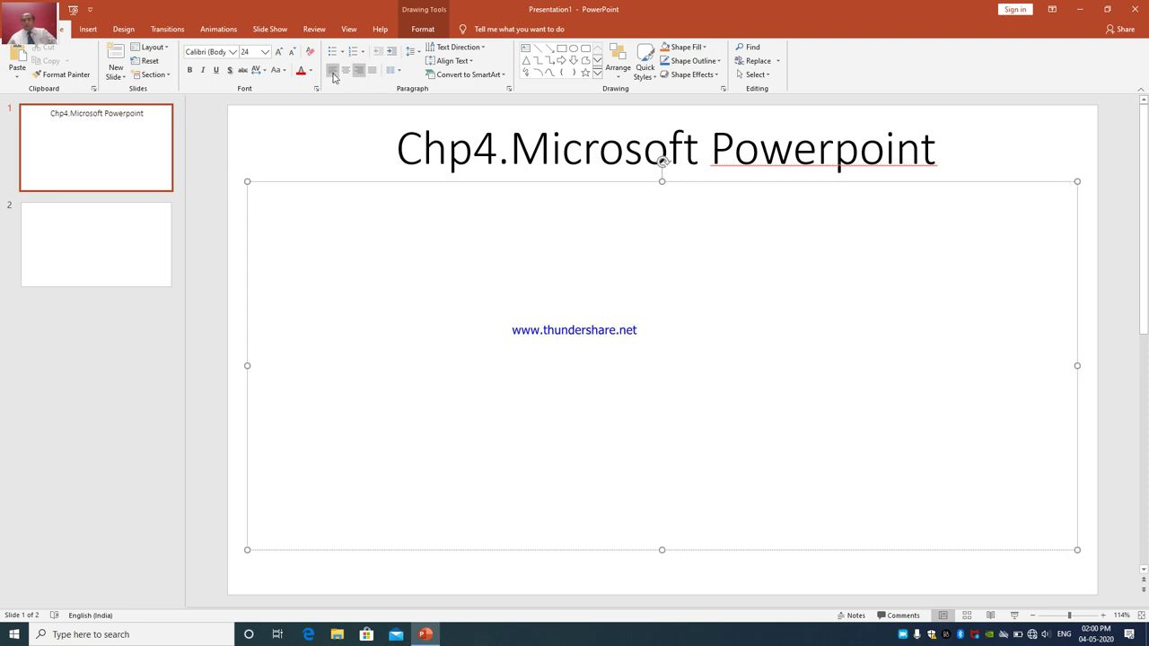
left_click(333, 78)
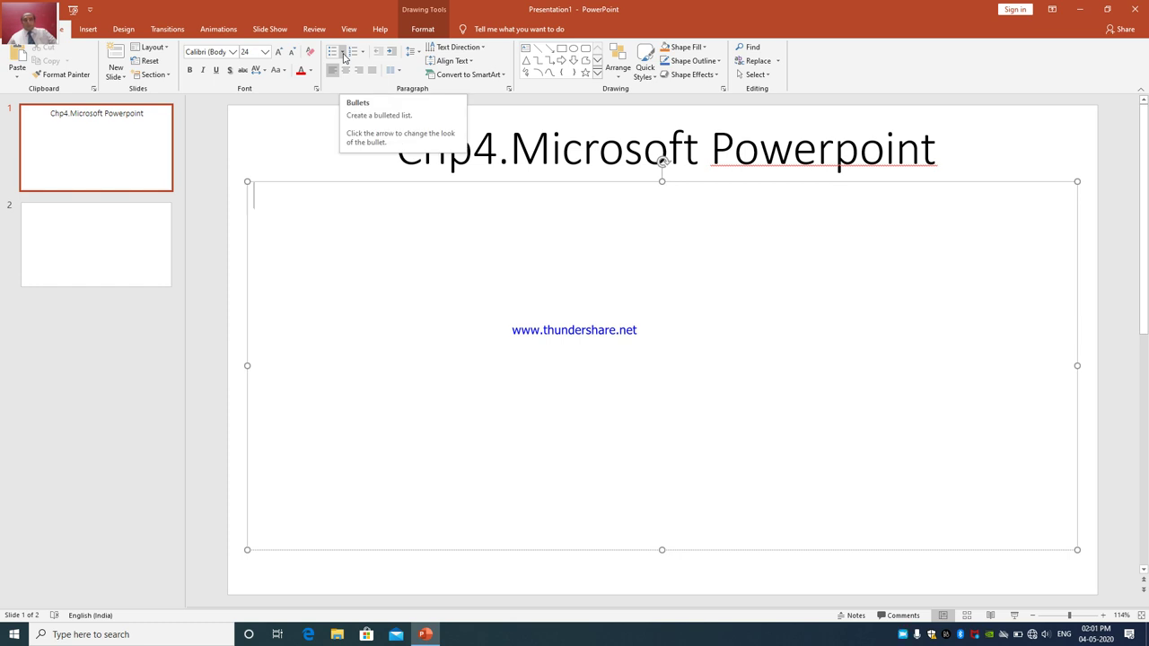
Apply Arrow Bullets to the subtitle box and type 'Insert a Table in a Presentation.'
left_click(342, 52)
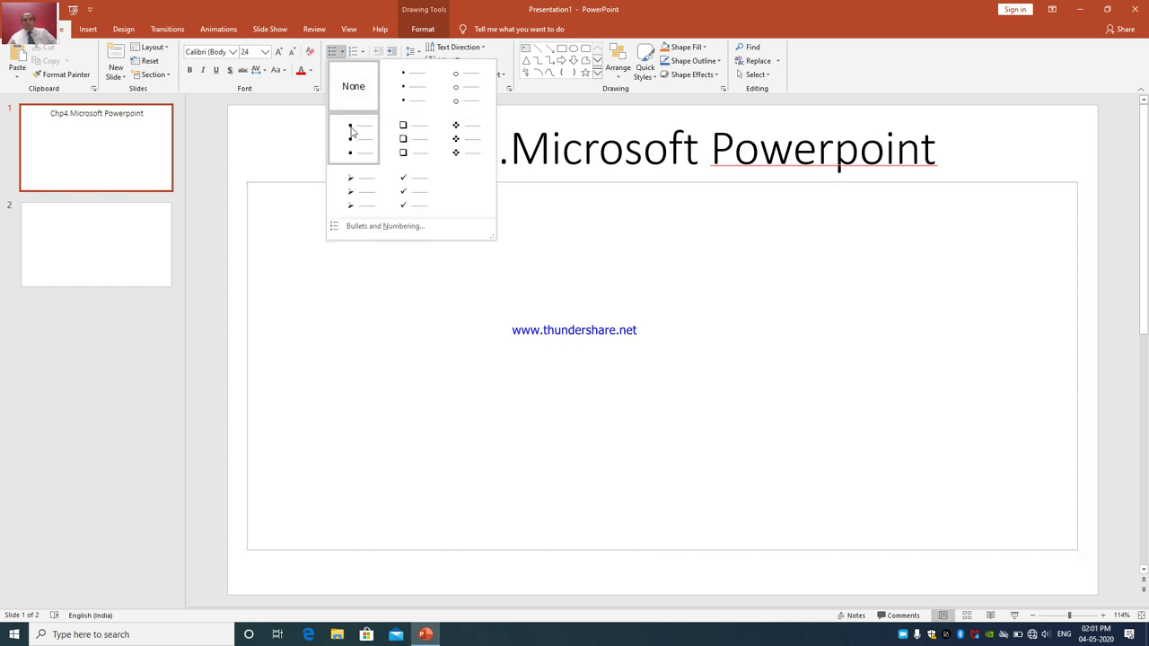
left_click(362, 193)
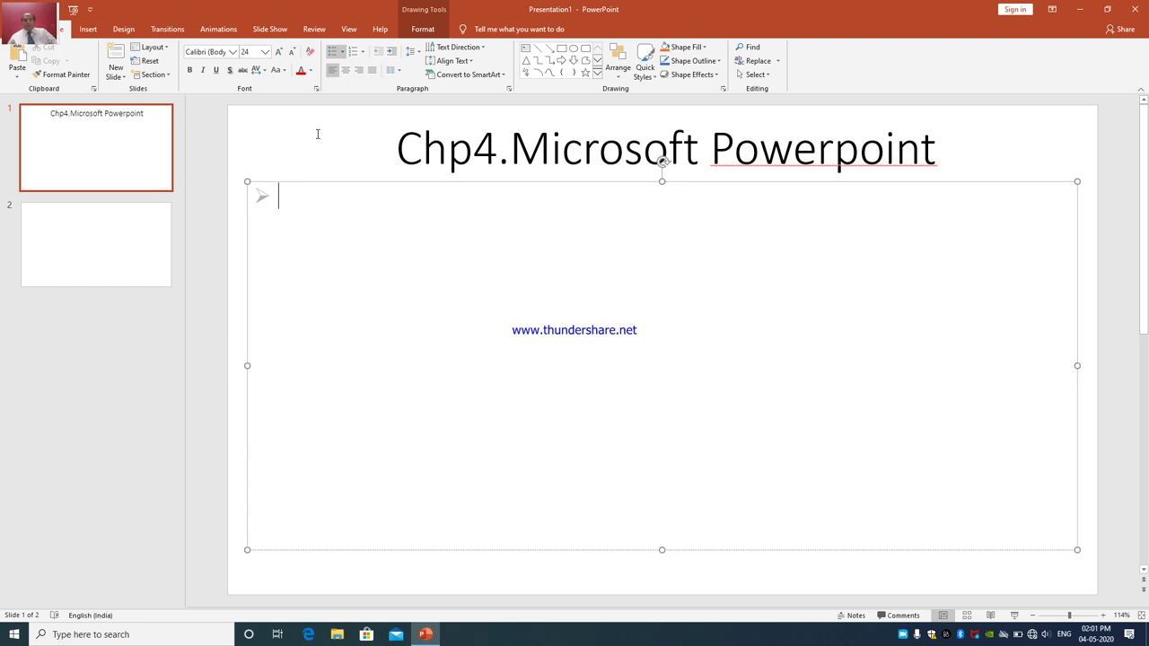
type("Insert a")
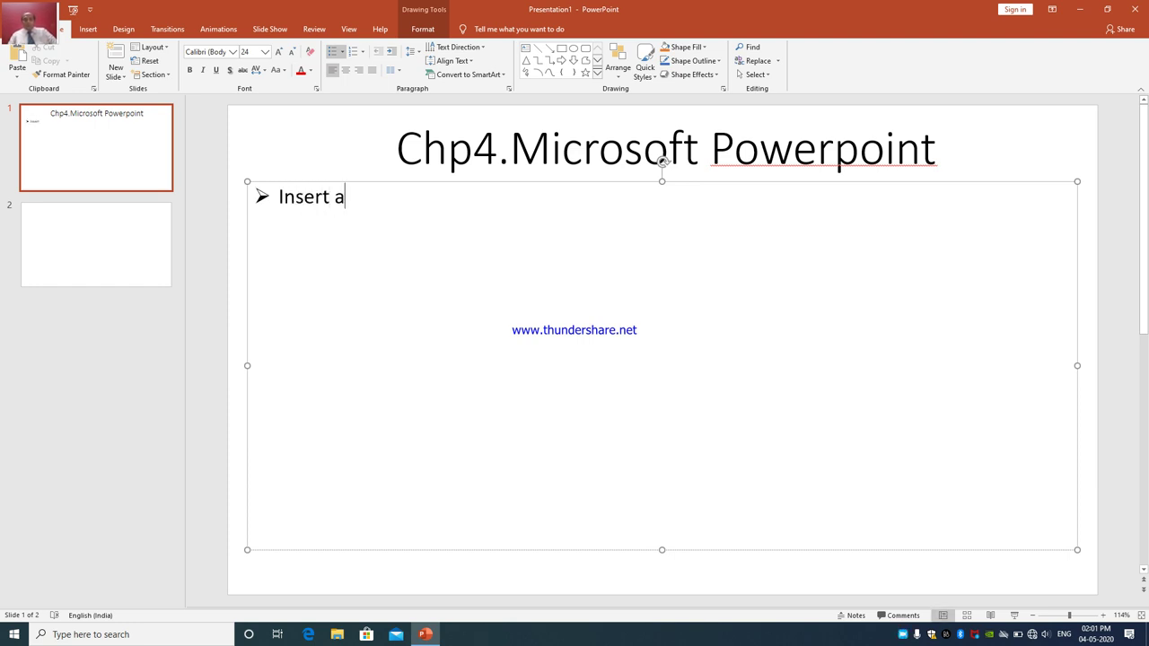
type(" Table in a ")
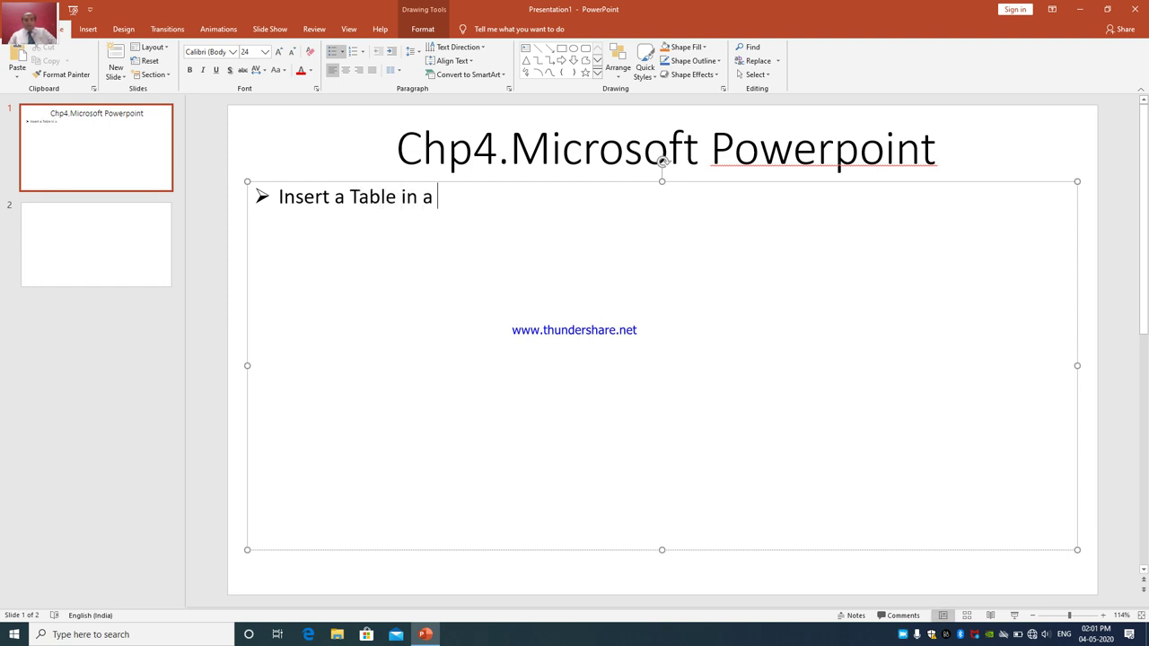
type("Presentat")
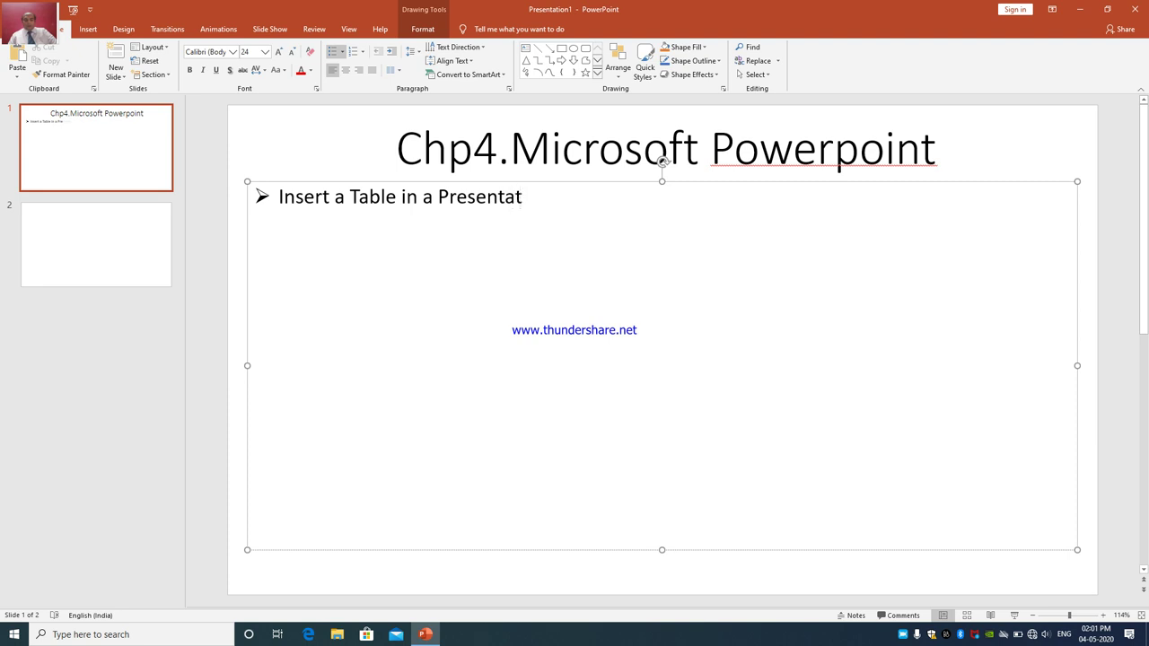
type("ion.")
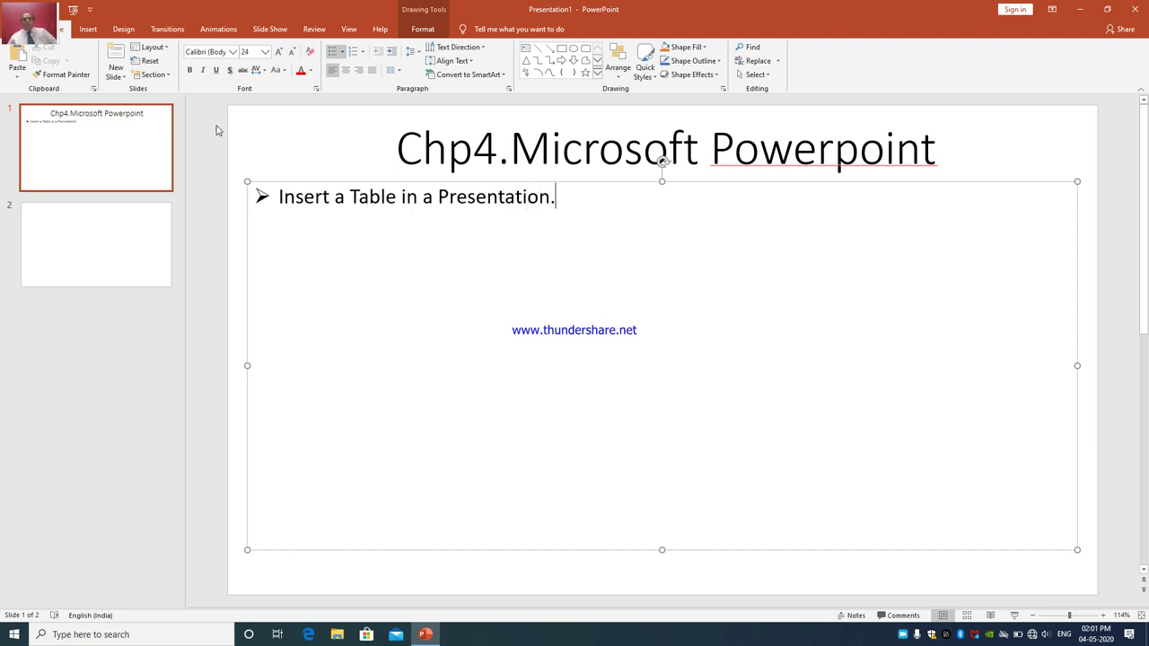
Switch to slide 2
left_click(123, 246)
Enter 'Insert a Table in a Presentation' as slide 2's title
left_click(371, 185)
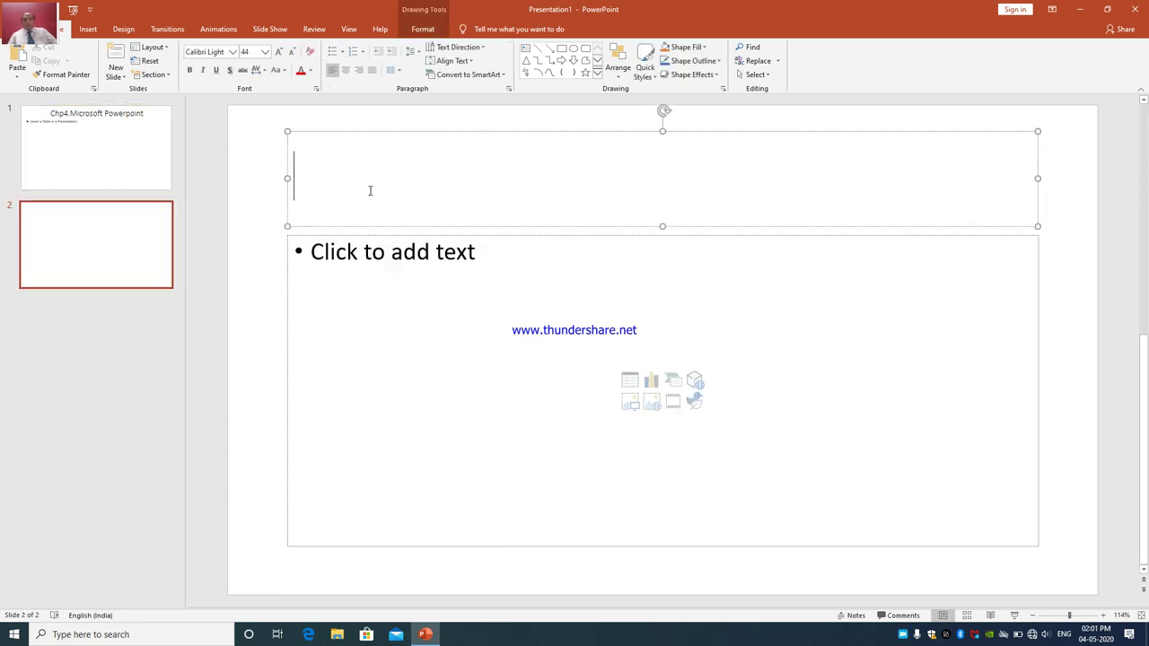
type("Insert a")
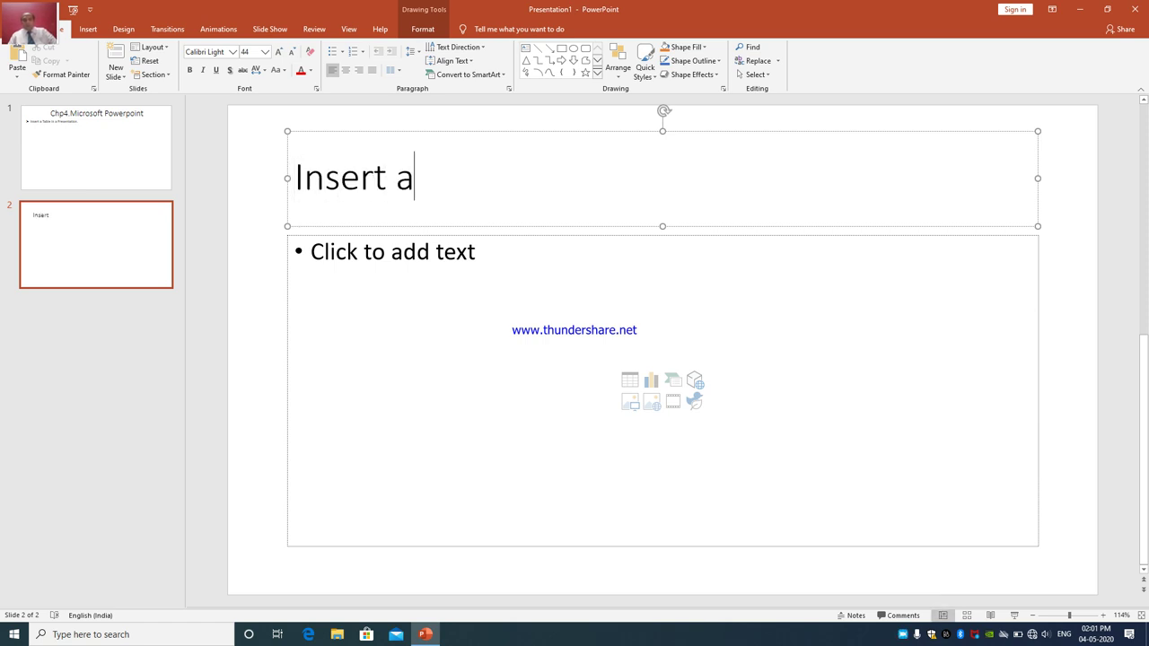
type(" Table ")
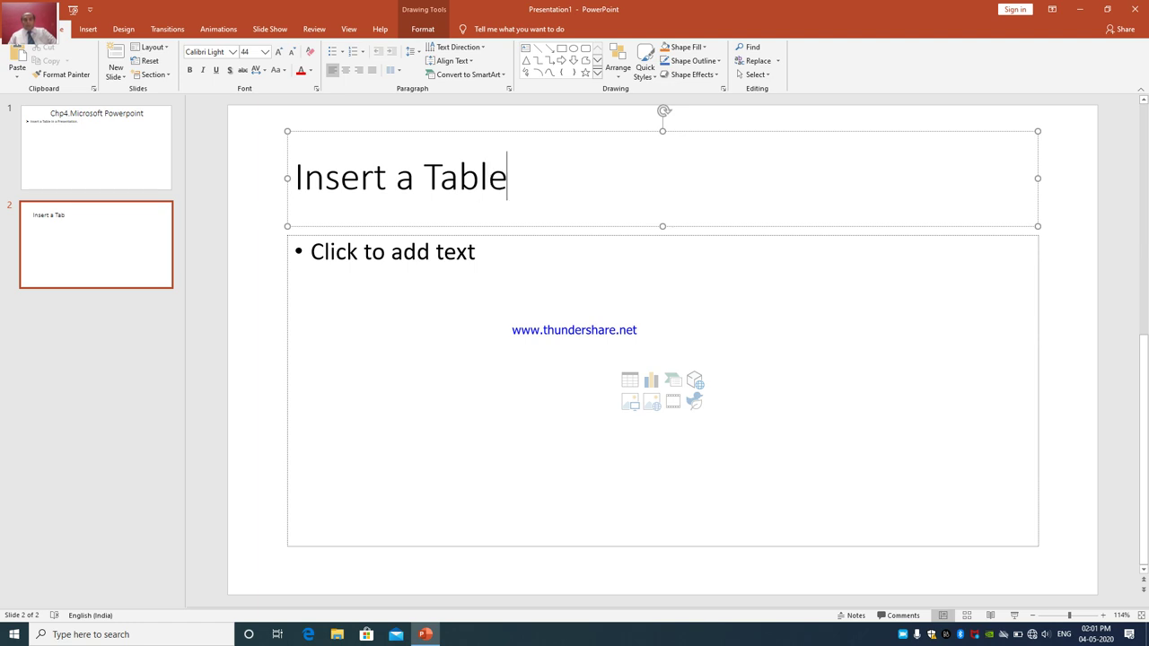
type("in a Prese")
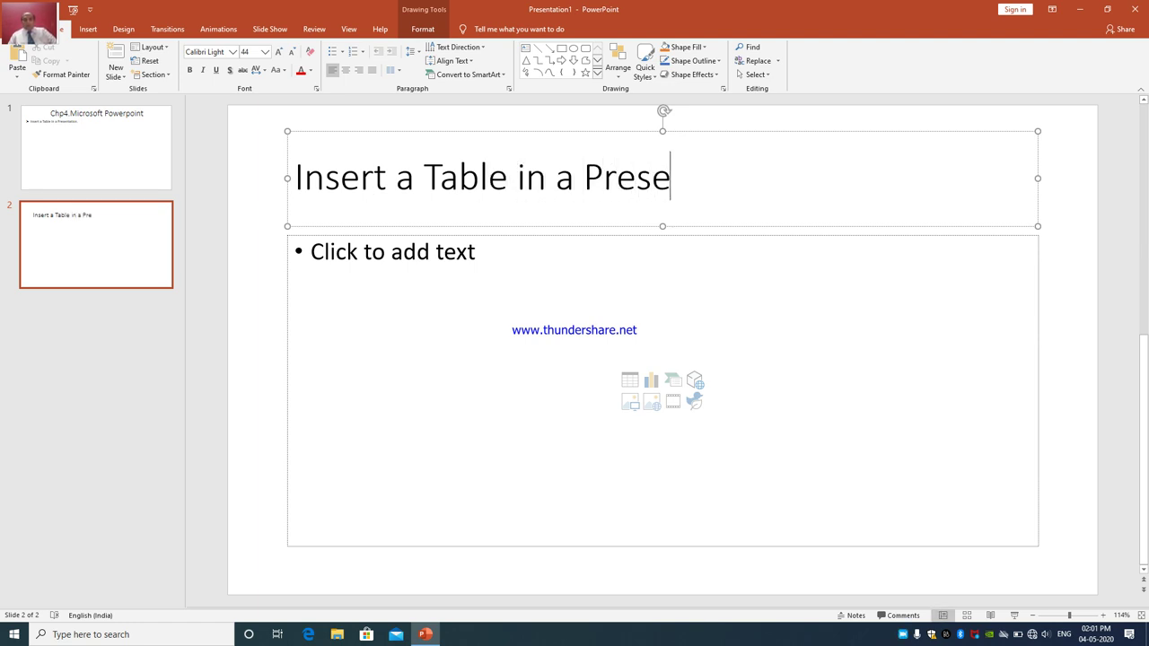
type("ntation")
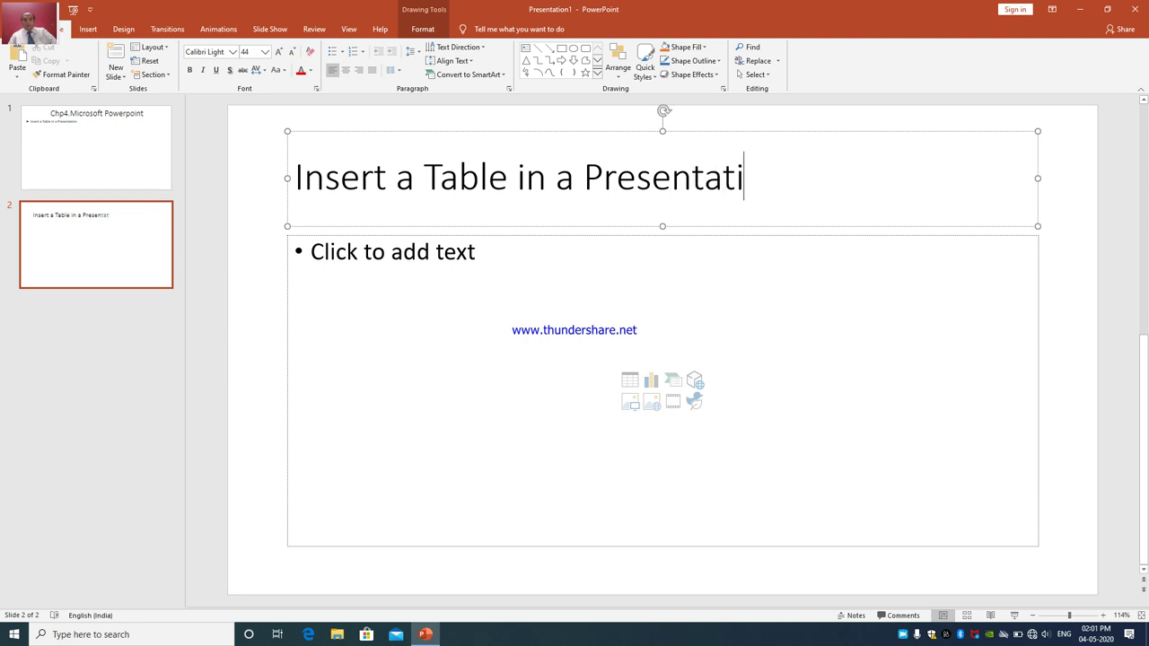
left_click(443, 288)
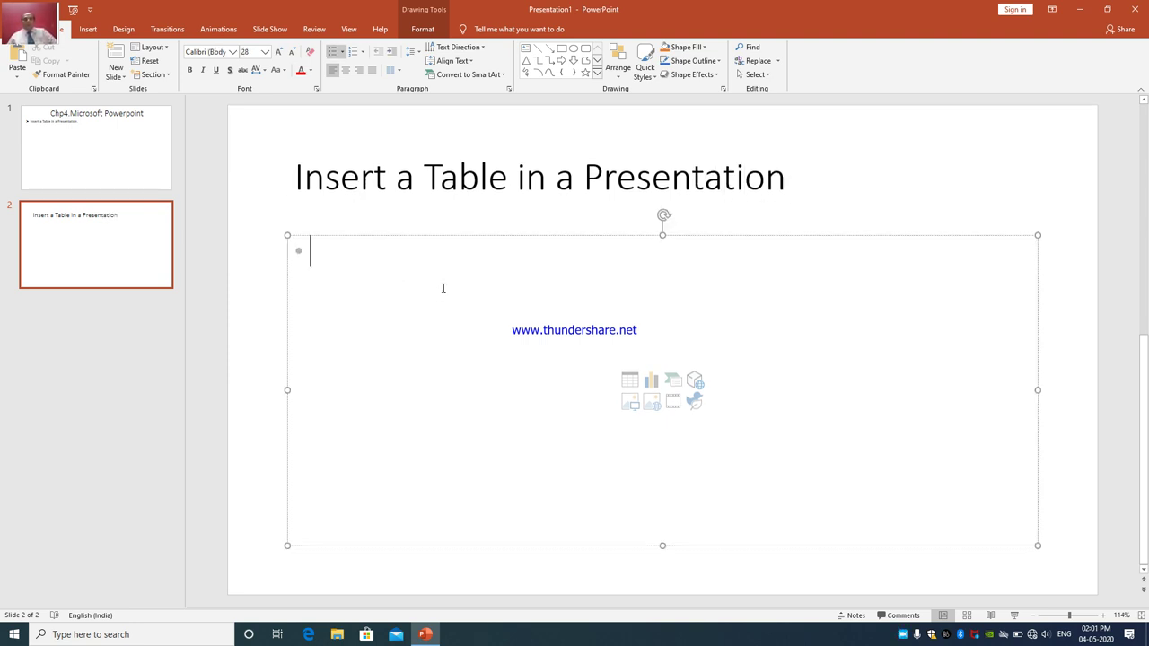
Switch the ribbon to the Insert tab
left_click(89, 33)
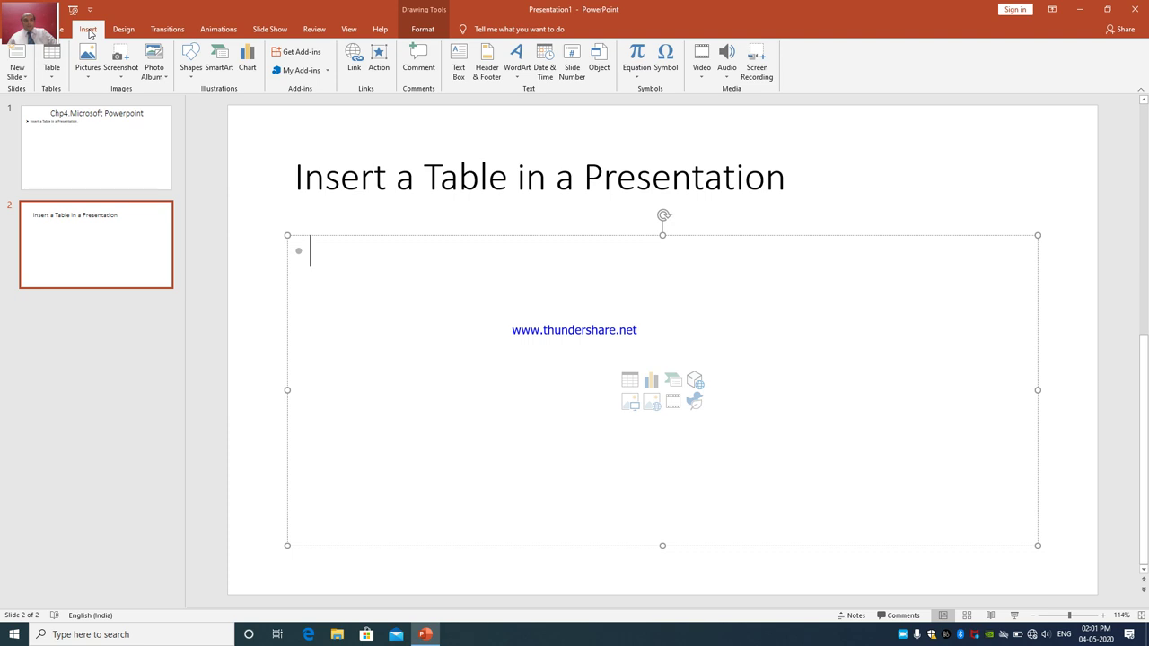
Insert a 5-by-5 table on slide 2 from the Table grid
left_click(52, 79)
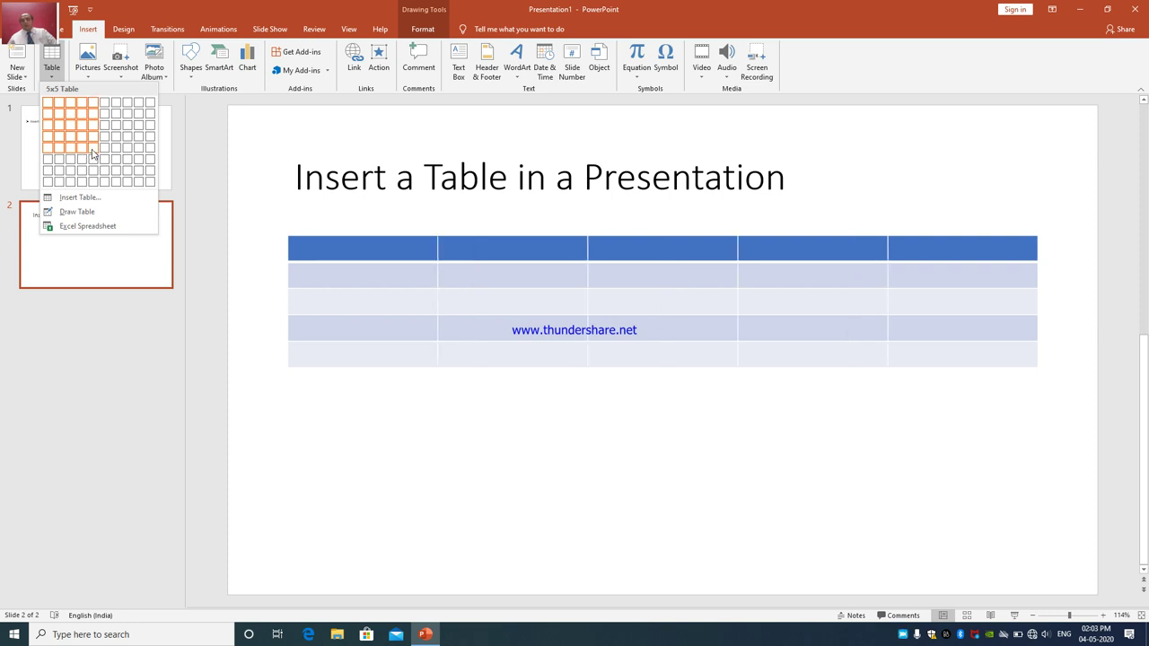
left_click(91, 153)
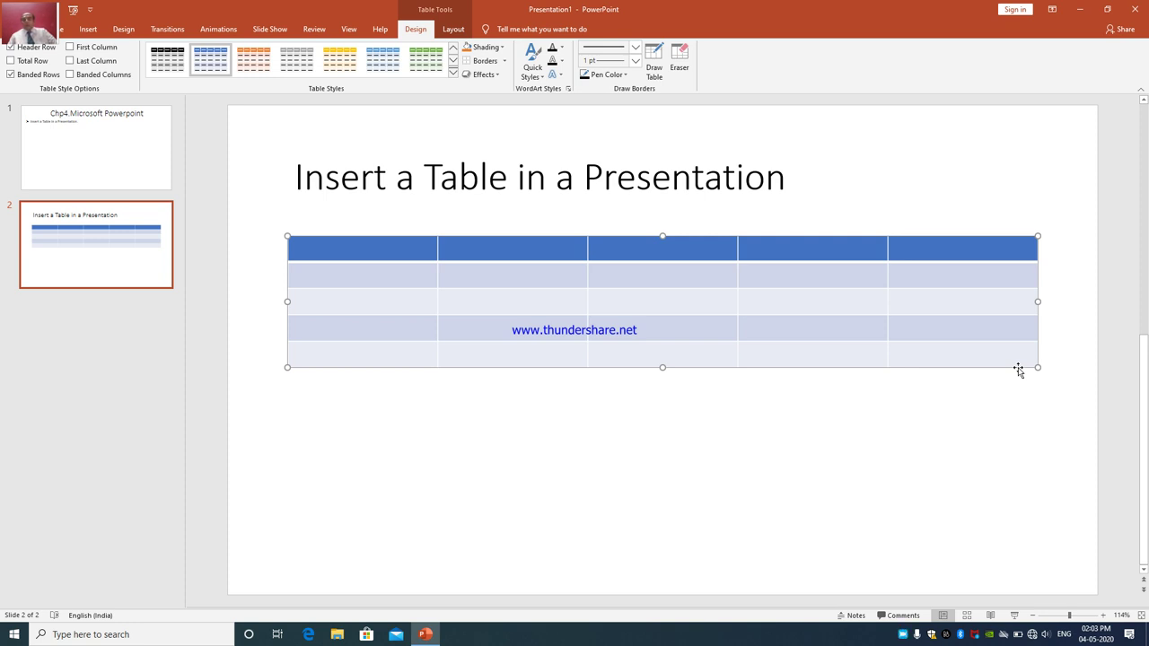
Delete the 5-by-5 table from slide 2 and bring back the table size choices
key("Delete")
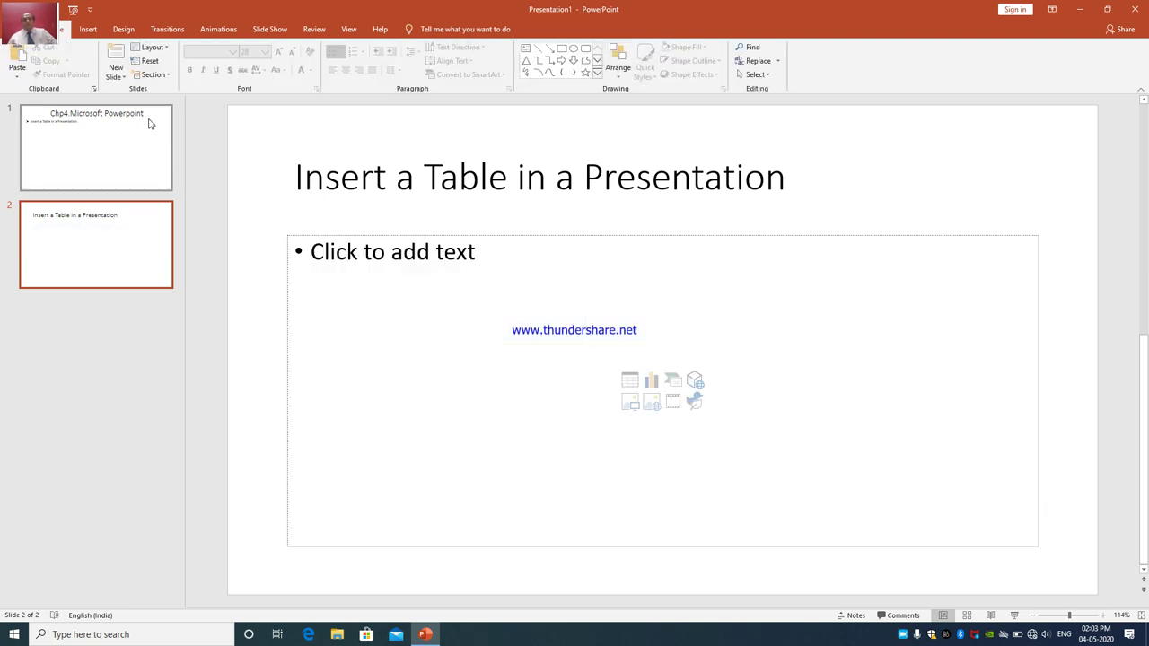
left_click(127, 79)
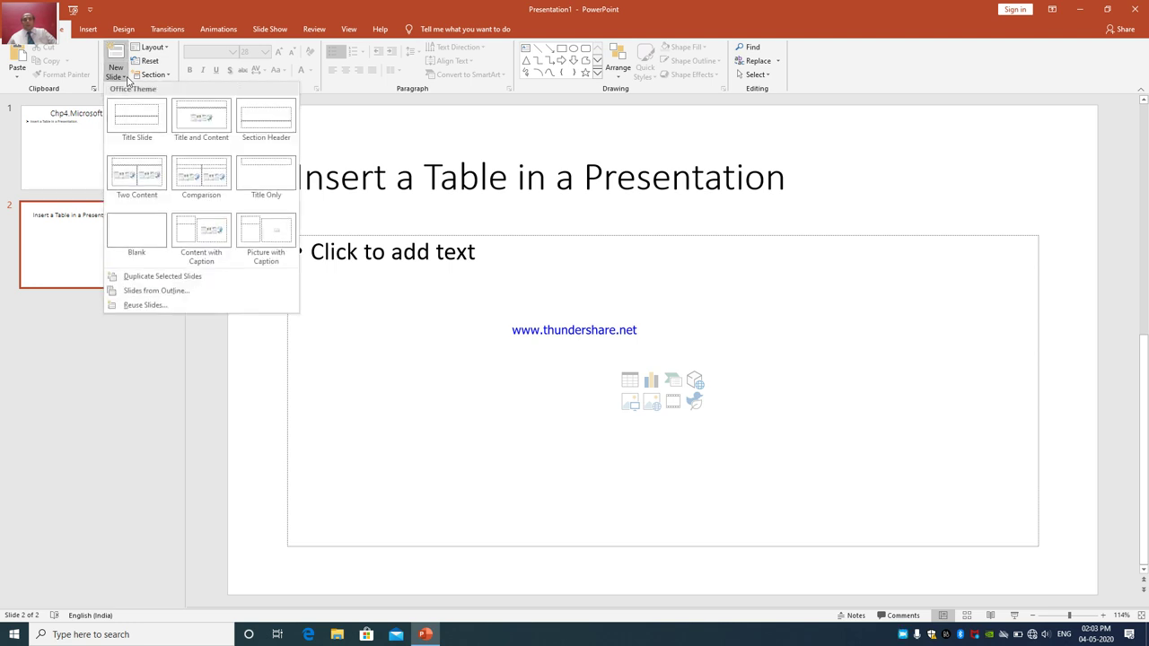
left_click(89, 31)
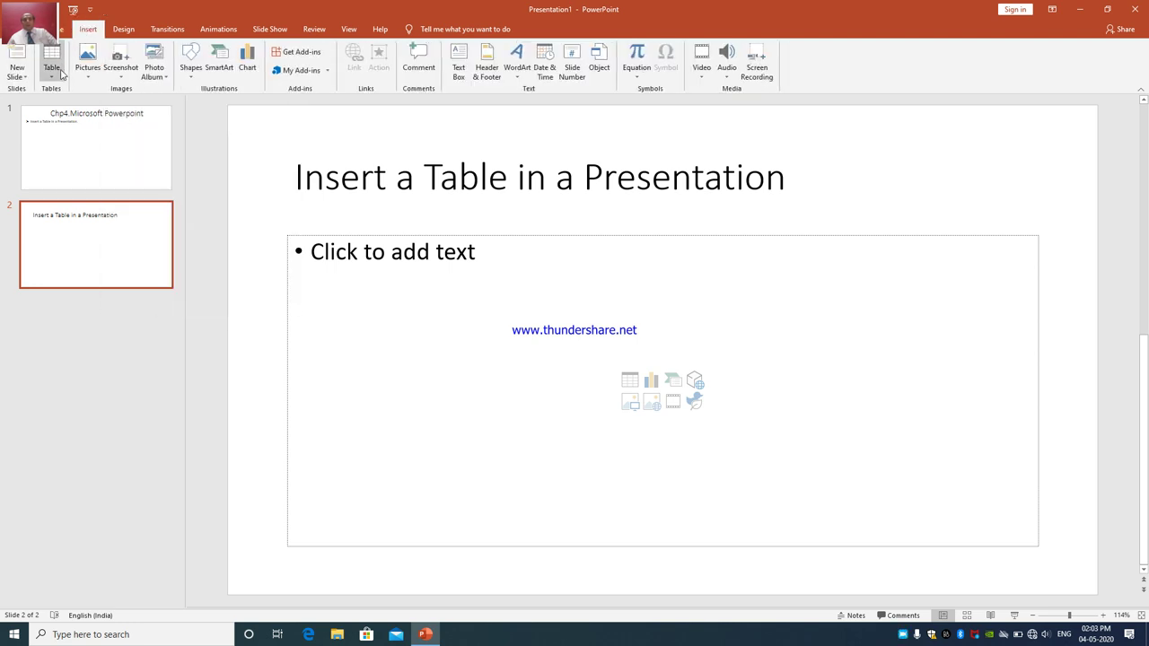
left_click(54, 79)
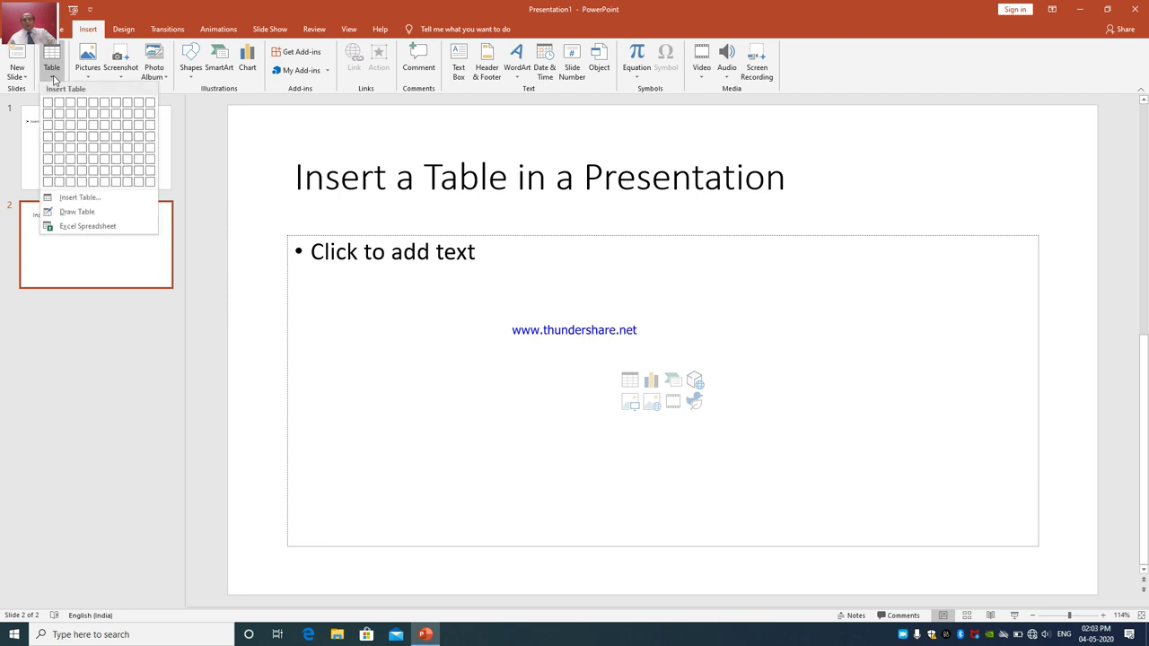
Insert a 6-column, 8-row table on slide 2, then delete it
left_click(81, 198)
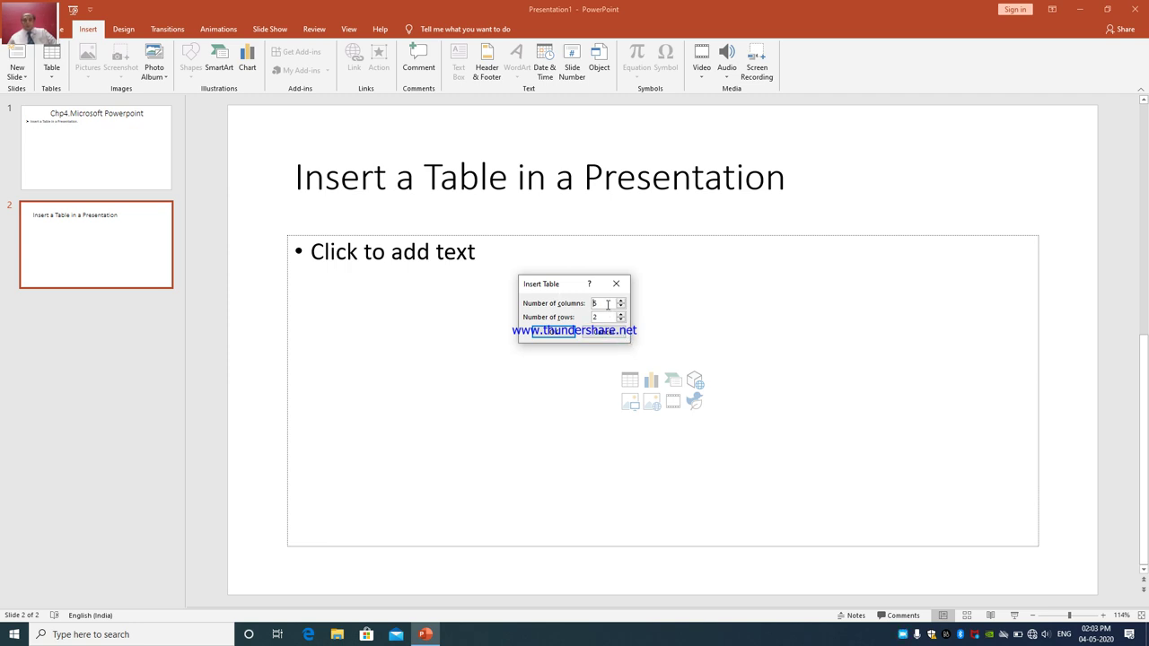
left_click_drag(608, 306, 584, 307)
left_click(604, 303)
key("BackSpace")
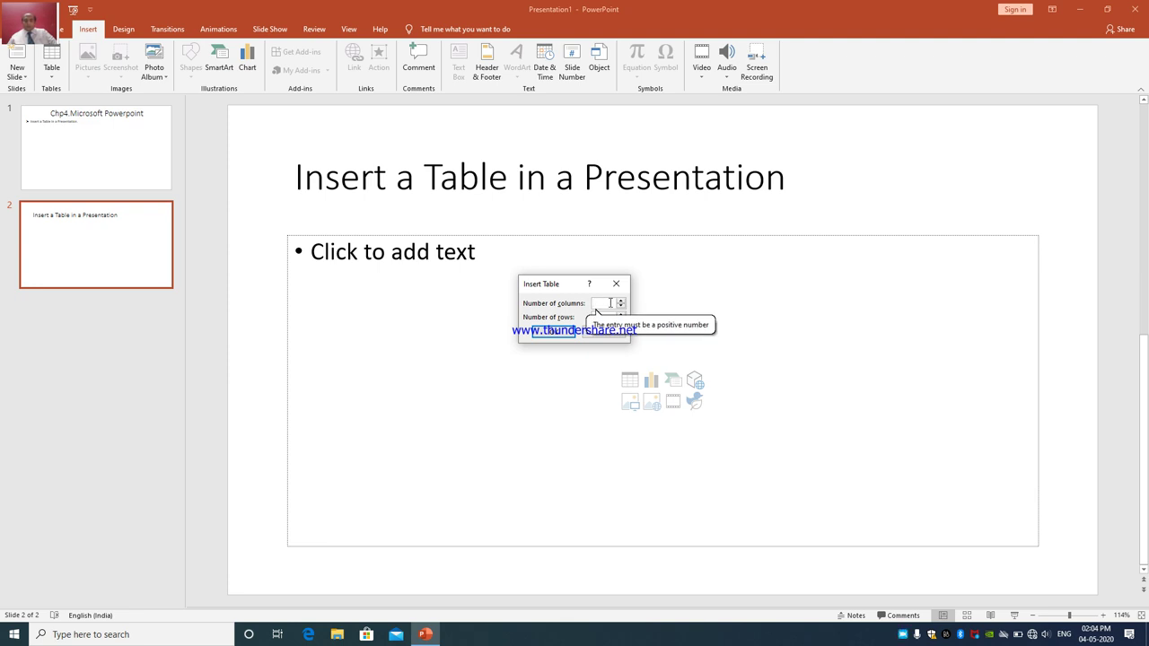
type("6")
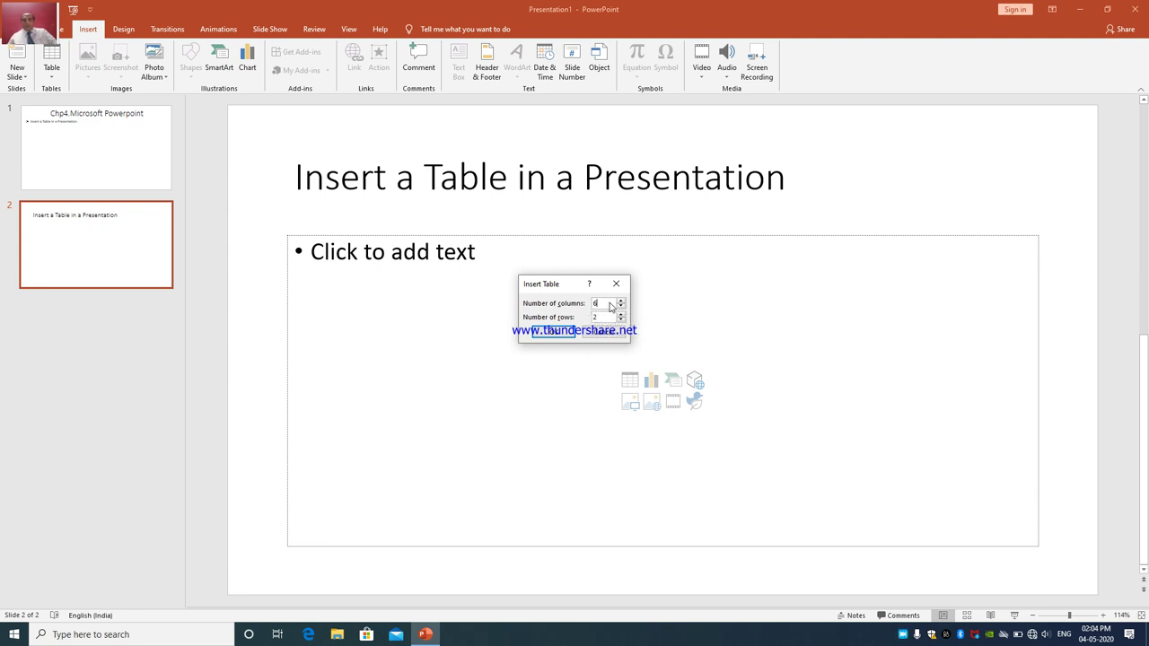
left_click(594, 315)
type("6")
type("8")
left_click(542, 338)
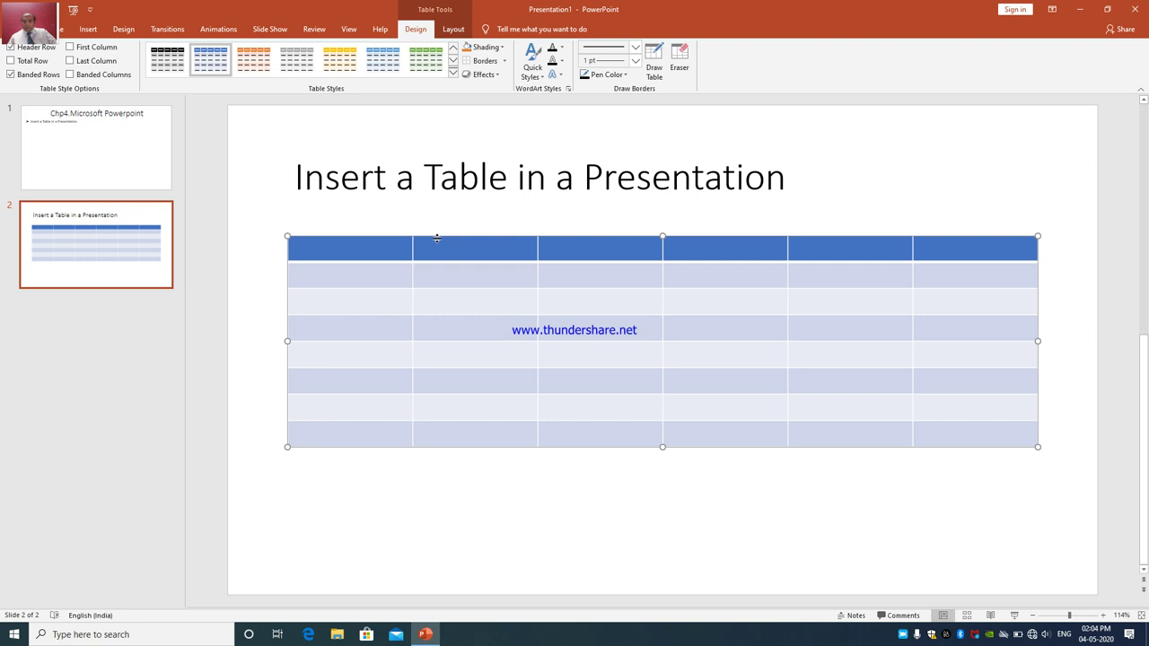
key("Delete")
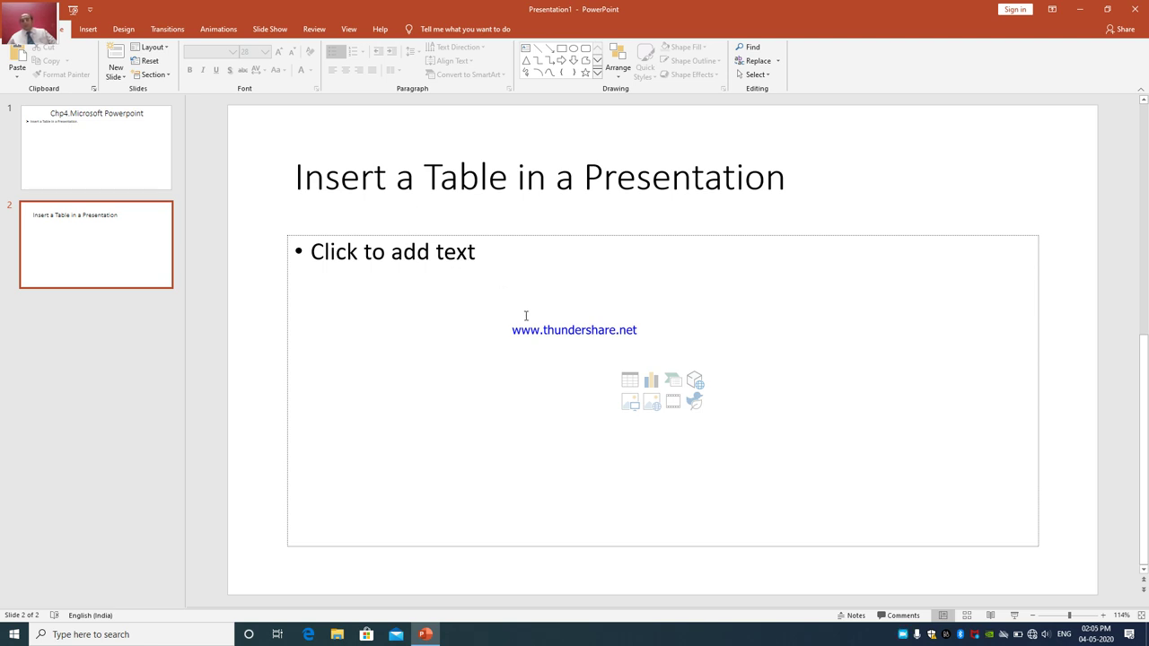
Create a 4-column, 6-row blue table from the content placeholder's table icon
left_click(629, 382)
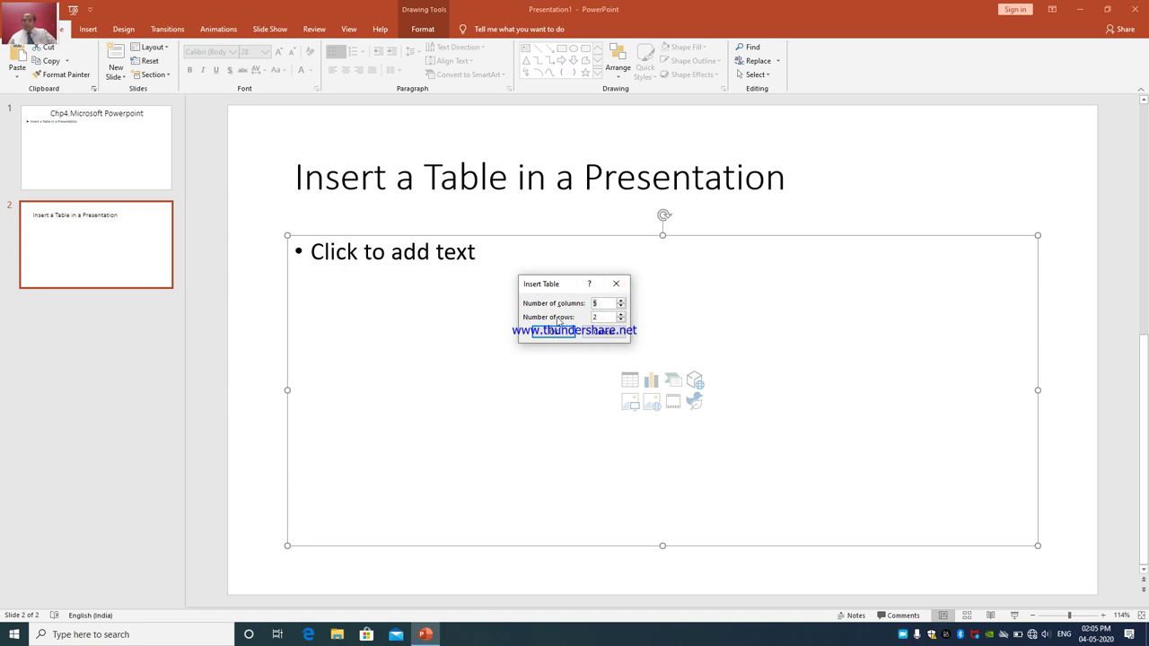
type("5")
type("4")
left_click_drag(611, 303, 592, 304)
key("BackSpace")
left_click_drag(609, 316, 572, 320)
type("6")
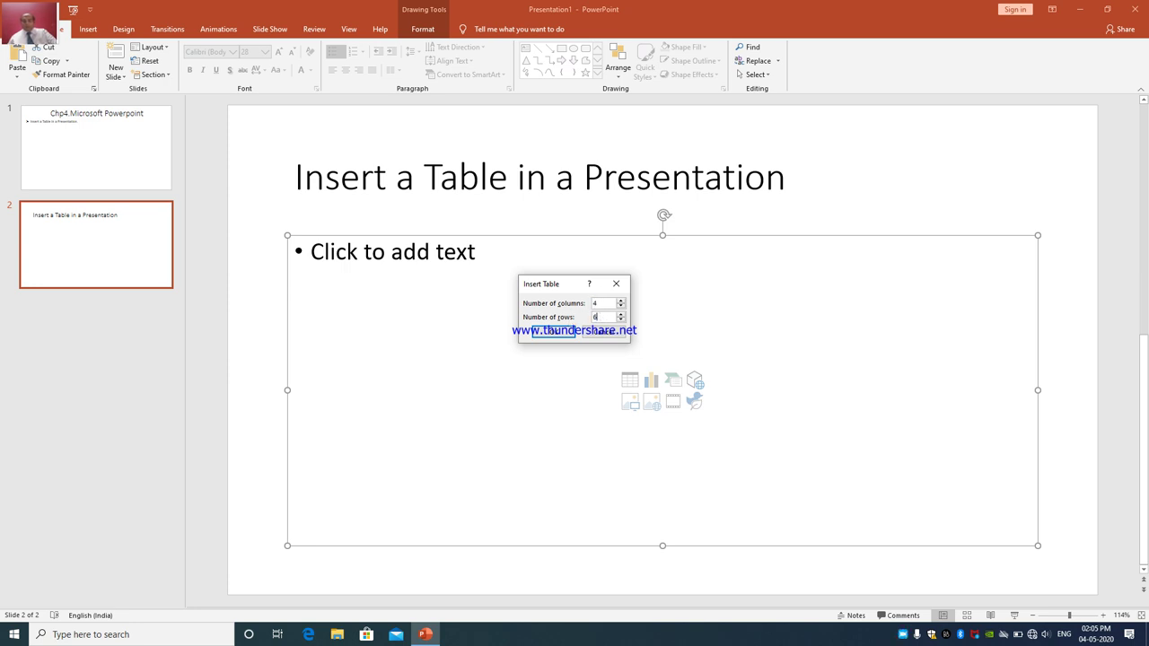
left_click(553, 333)
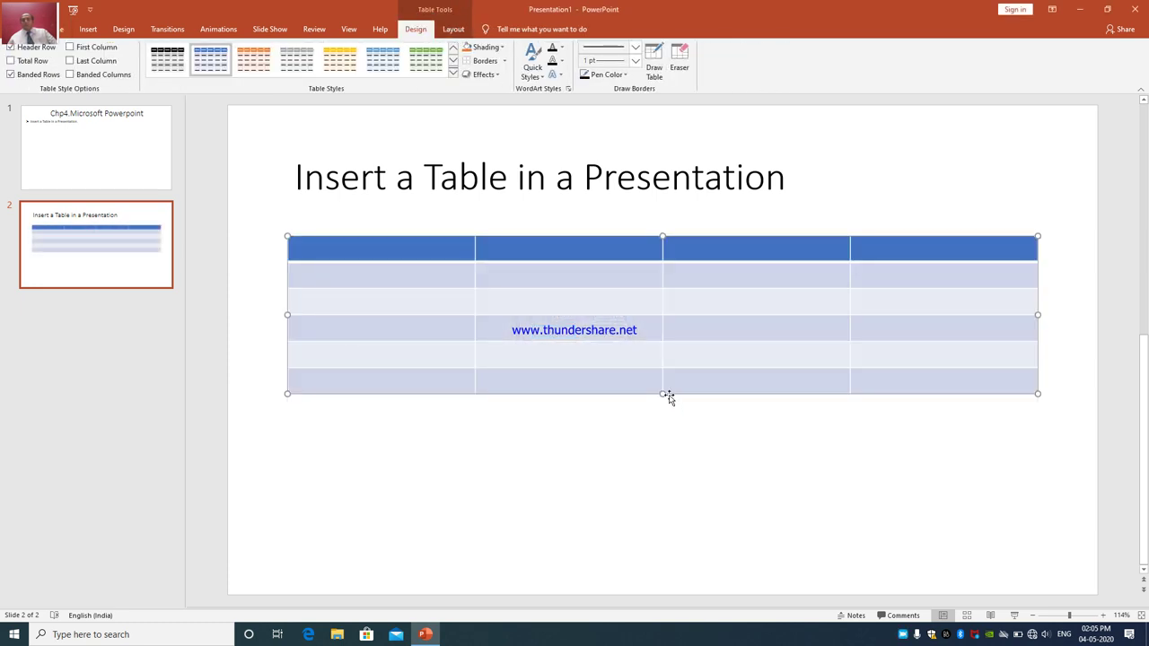
Stretch the table down toward the slide bottom, then click into column 1 cells
left_click_drag(662, 399, 672, 535)
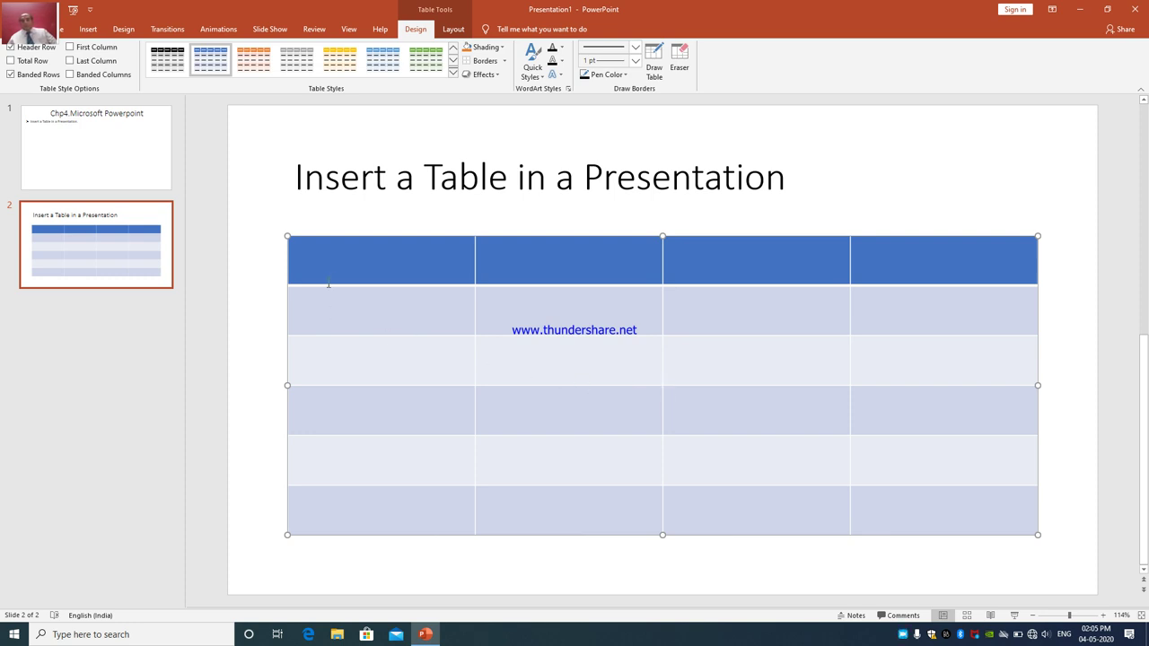
left_click(354, 366)
left_click(392, 308)
left_click(396, 273)
Move through cells in columns 4, 3 and 2 across rows 2 to 4
left_click(925, 418)
left_click(901, 312)
left_click(894, 358)
left_click(682, 414)
left_click(590, 413)
left_click(536, 368)
Step down column 1 from row 2 to row 6, ending in row 6, column 2
left_click(392, 300)
left_click(397, 365)
left_click(404, 392)
left_click(426, 480)
left_click(457, 495)
left_click(560, 494)
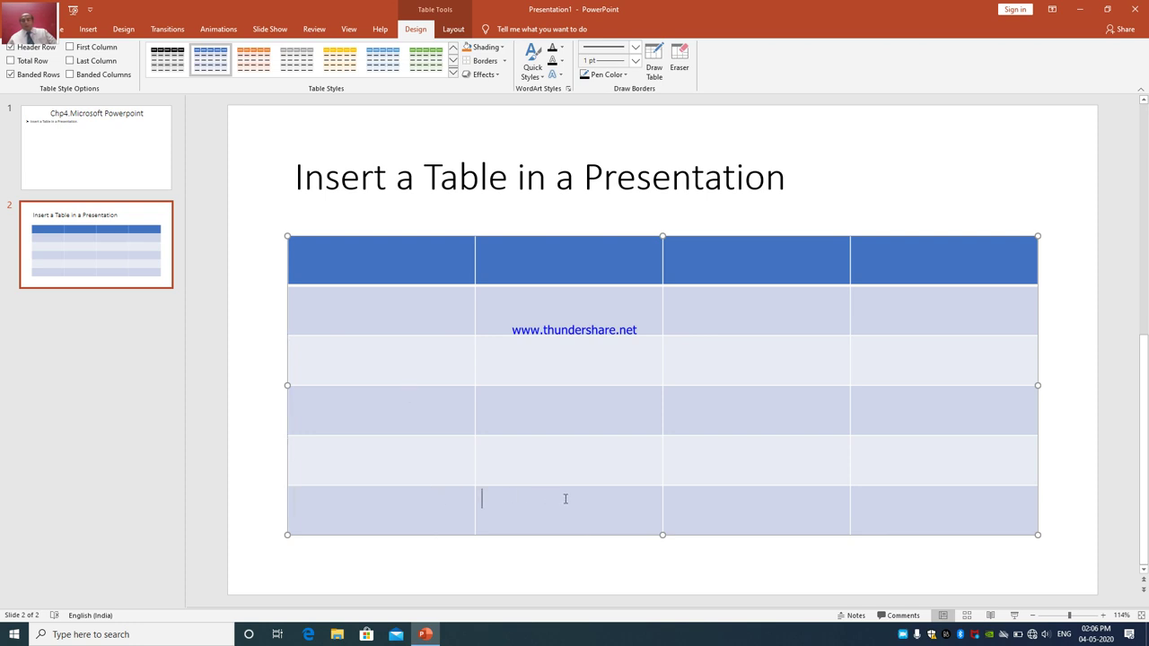